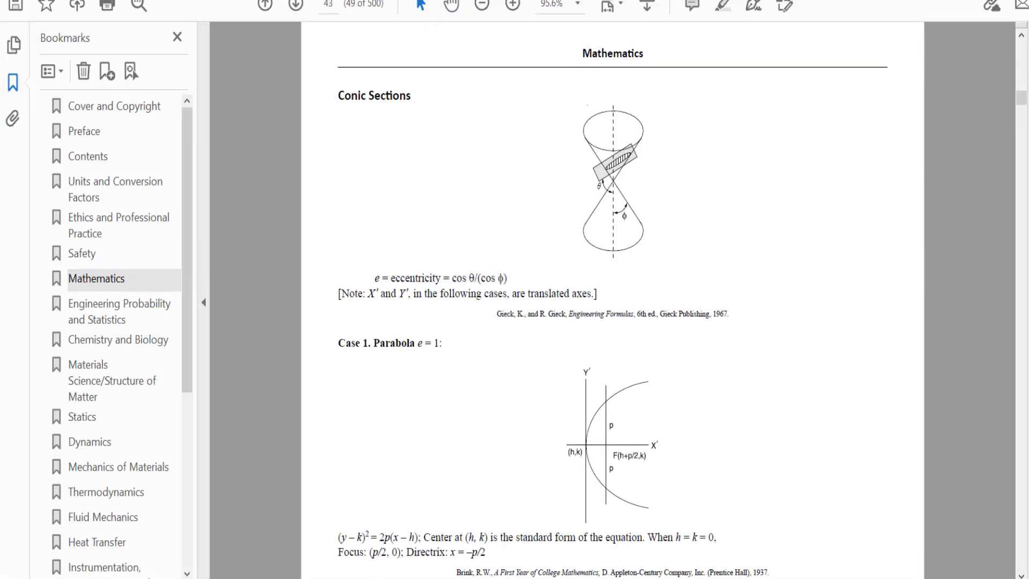
- Browse the handbook bookmarks: cover, Chemistry and Biology, Materials Science, Statics, then Mathematics
left_click(129, 106)
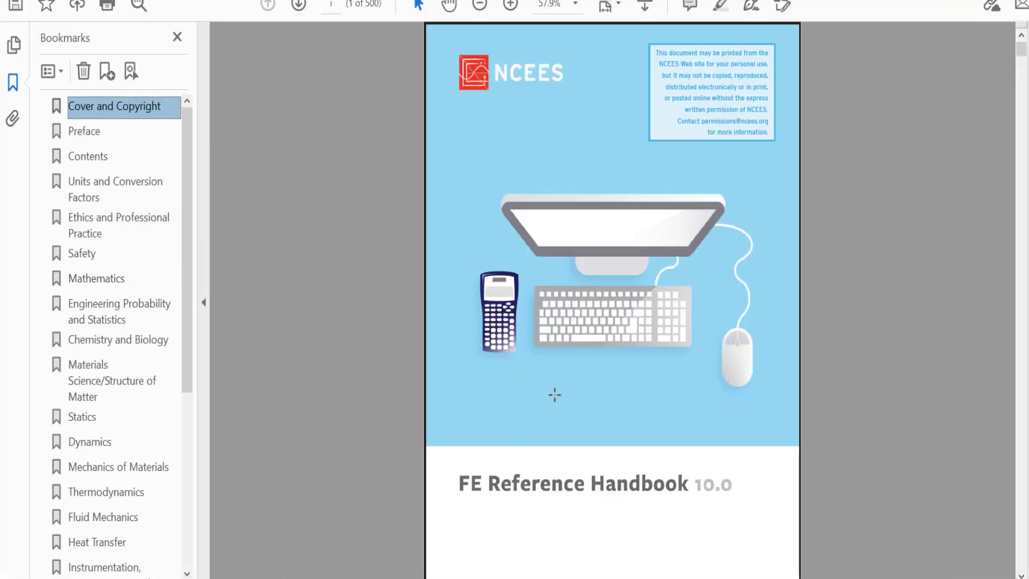
left_click(112, 341)
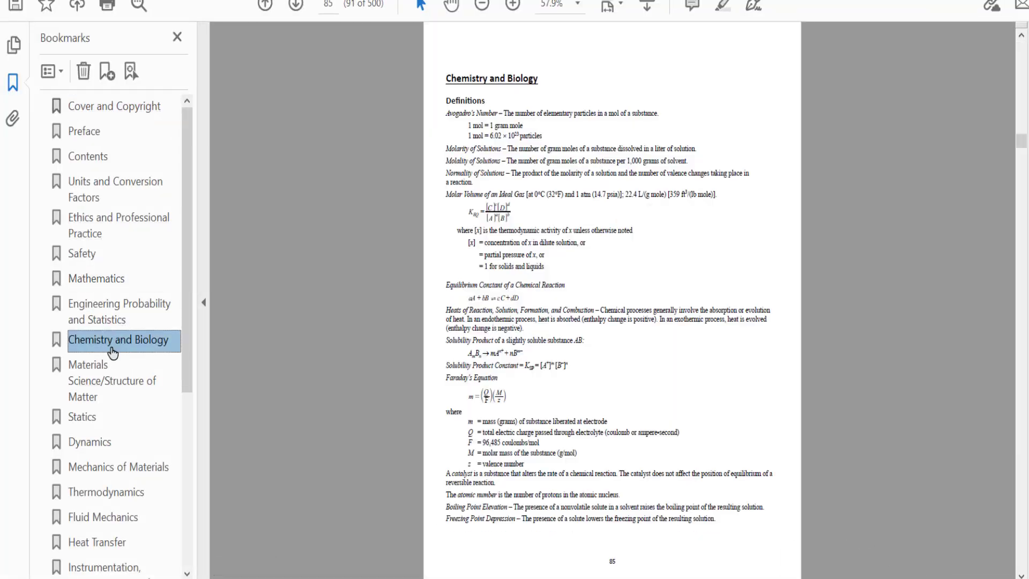
left_click(91, 379)
left_click(83, 421)
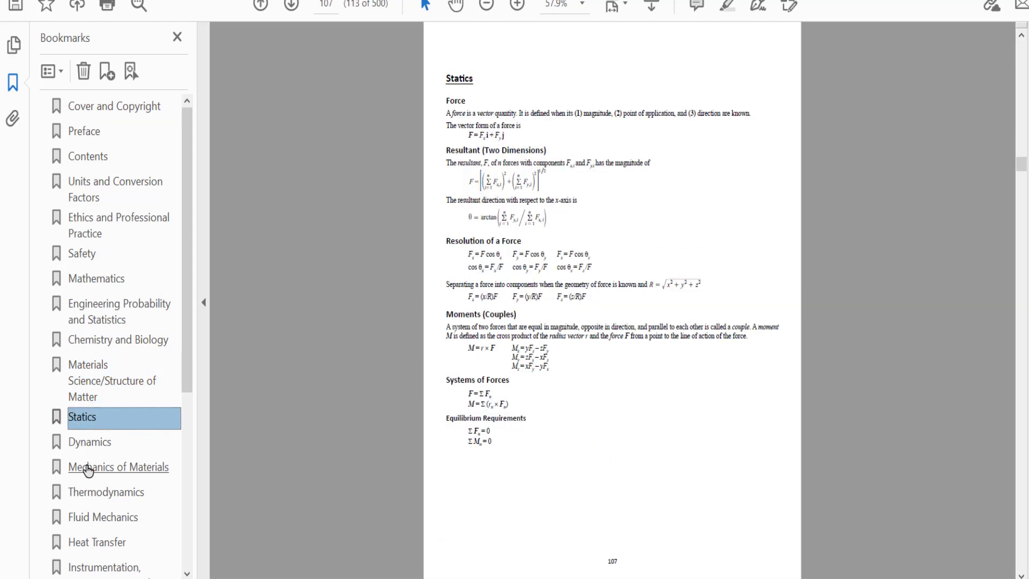
left_click(89, 279)
left_click(895, 158)
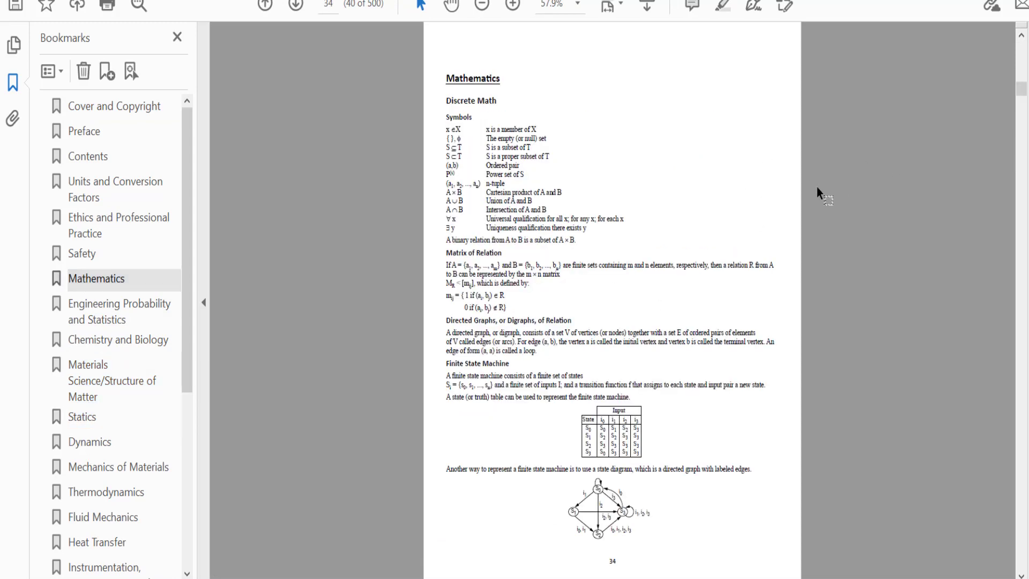
- Search the handbook for 'conic' to land on the Conic Sections page 43
key("ctrl+f")
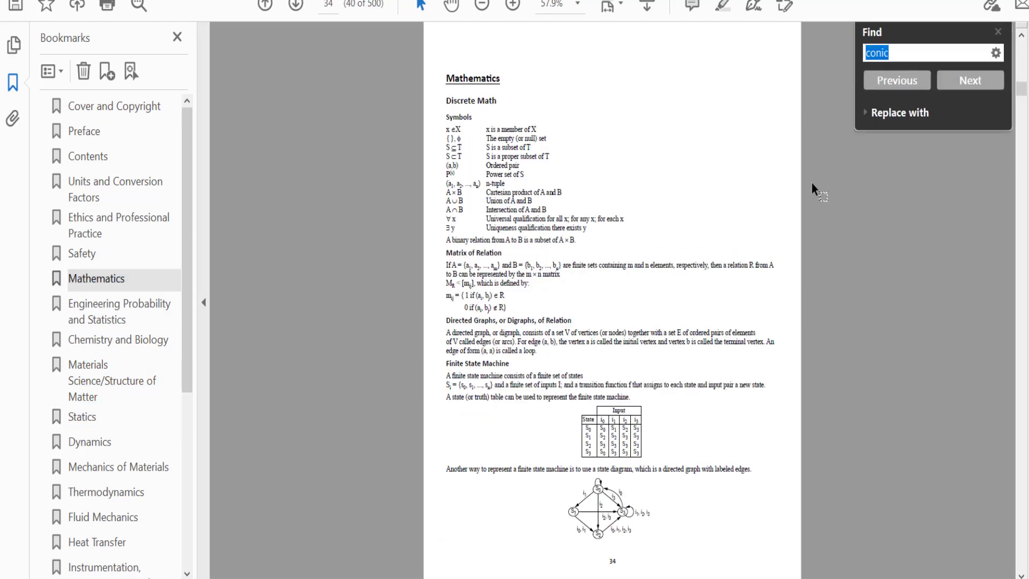
key("Return")
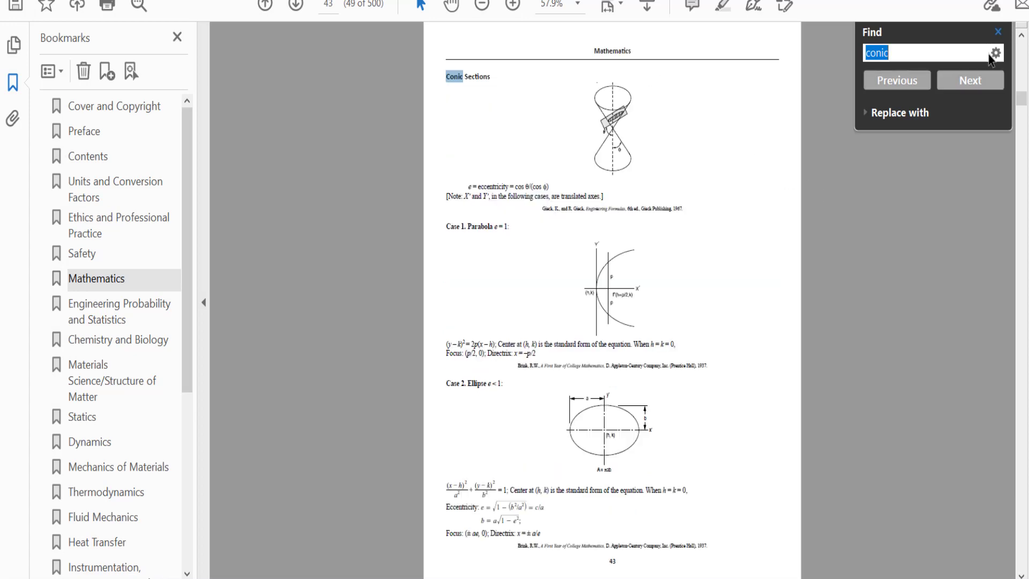
left_click(556, 106)
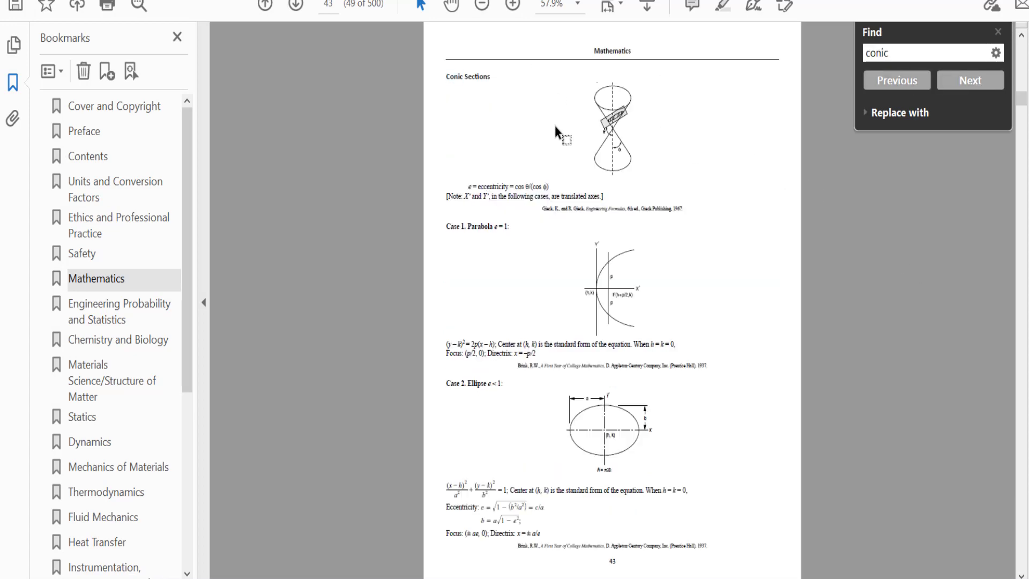
scroll(556, 125, "up", 3)
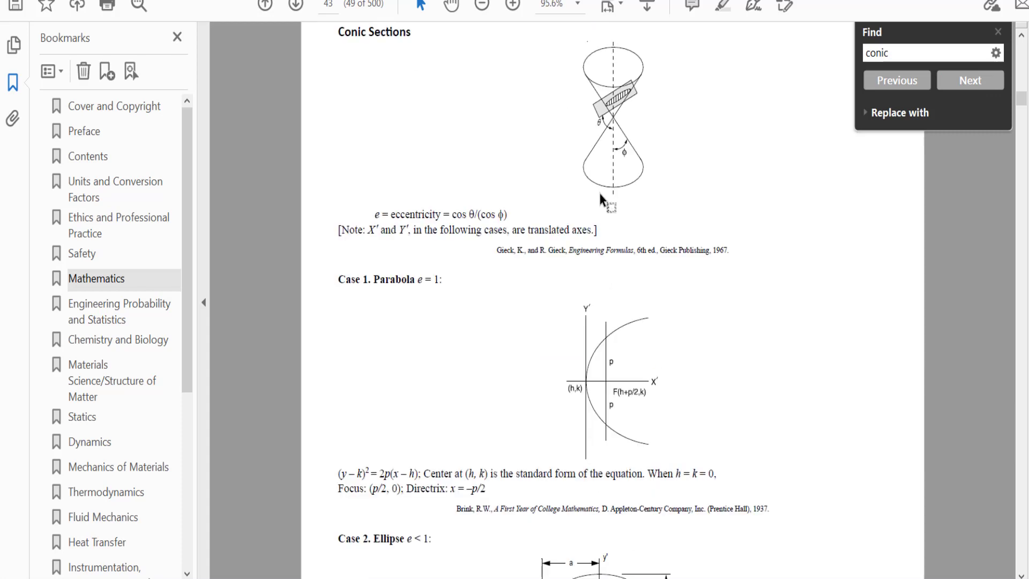
scroll(611, 199, "up", 2)
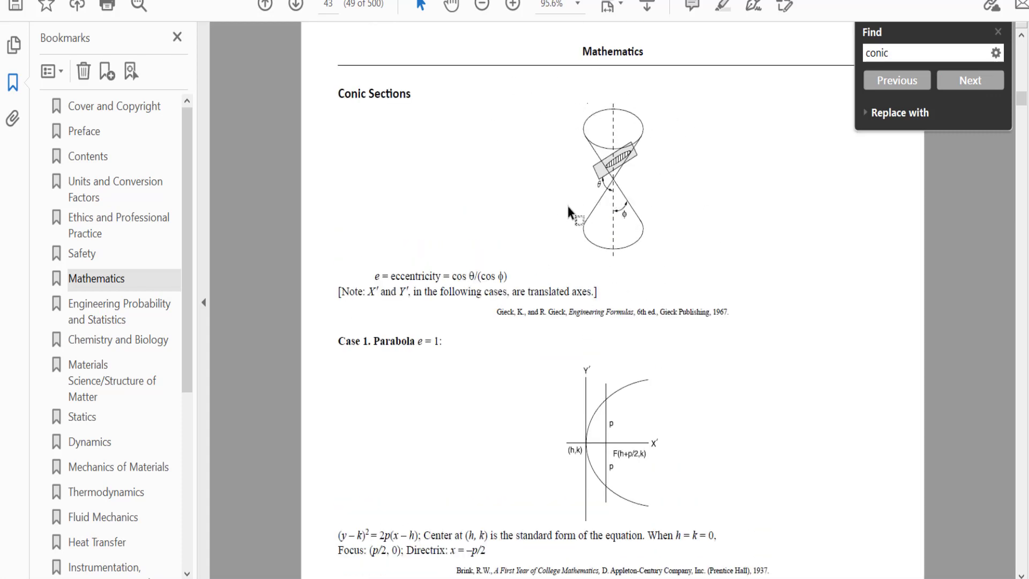
left_click(374, 341)
left_click(414, 341)
left_click(425, 342)
left_click(456, 276)
left_click(478, 277)
left_click(503, 277)
scroll(462, 376, "down", 5)
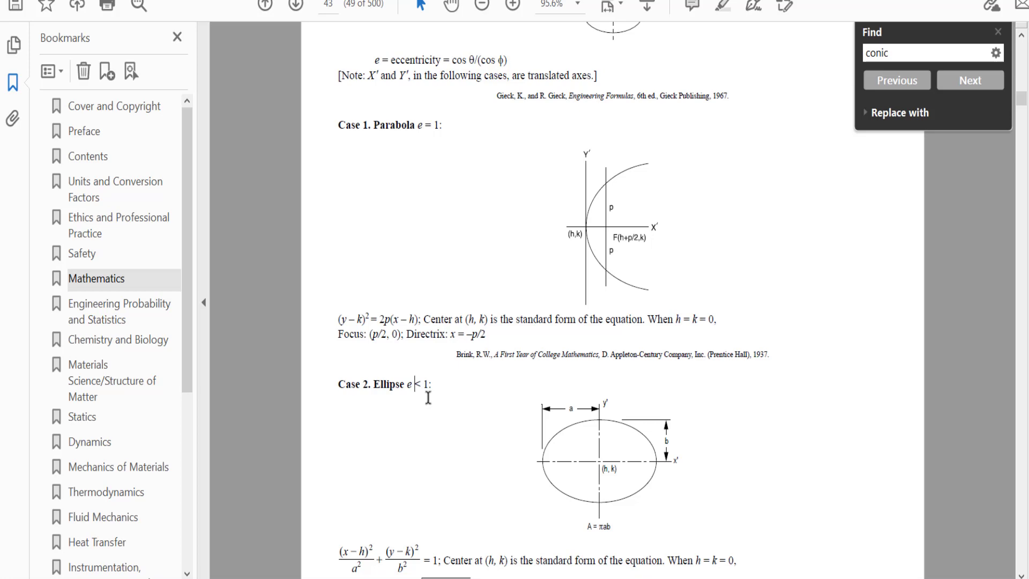
- Highlight the eccentricity line and the hyperbola and ellipse equations to study them
scroll(421, 386, "up", 1)
left_click_drag(374, 122, 505, 120)
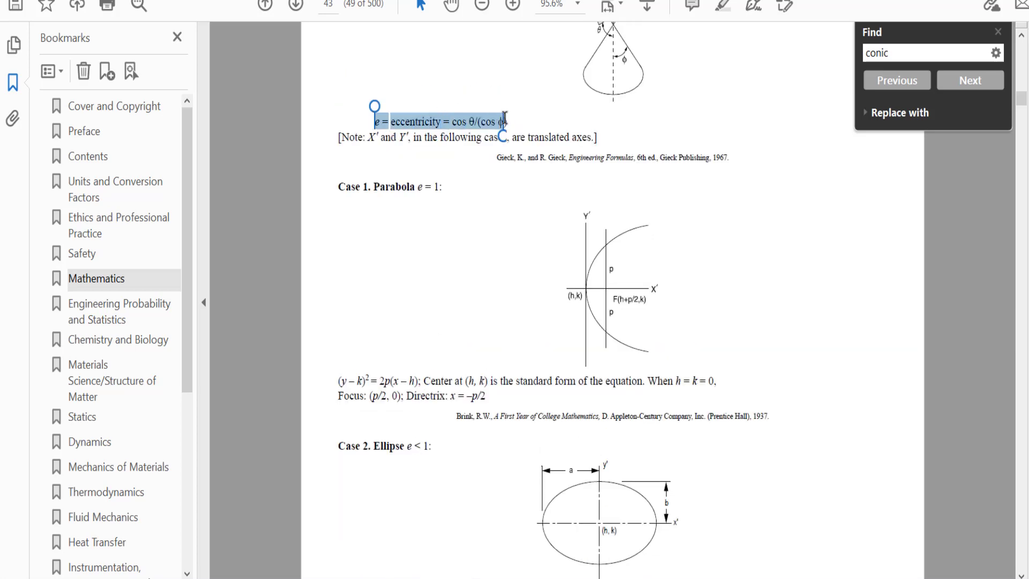
left_click(429, 361)
scroll(434, 386, "down", 12)
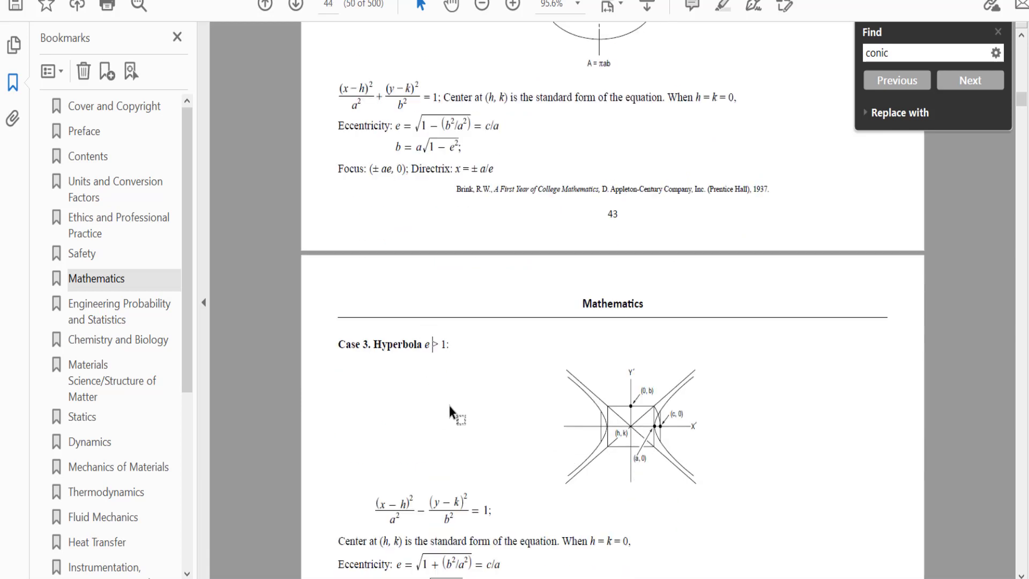
scroll(450, 406, "down", 3)
left_click_drag(378, 348, 524, 386)
left_click(523, 385)
scroll(483, 434, "up", 2)
scroll(483, 429, "up", 6)
left_click_drag(439, 343, 325, 343)
left_click(618, 408)
- Review the circle case's e and standard equation, then continue to the Conic Section Equation on page 45
scroll(590, 375, "up", 6)
scroll(489, 364, "down", 17)
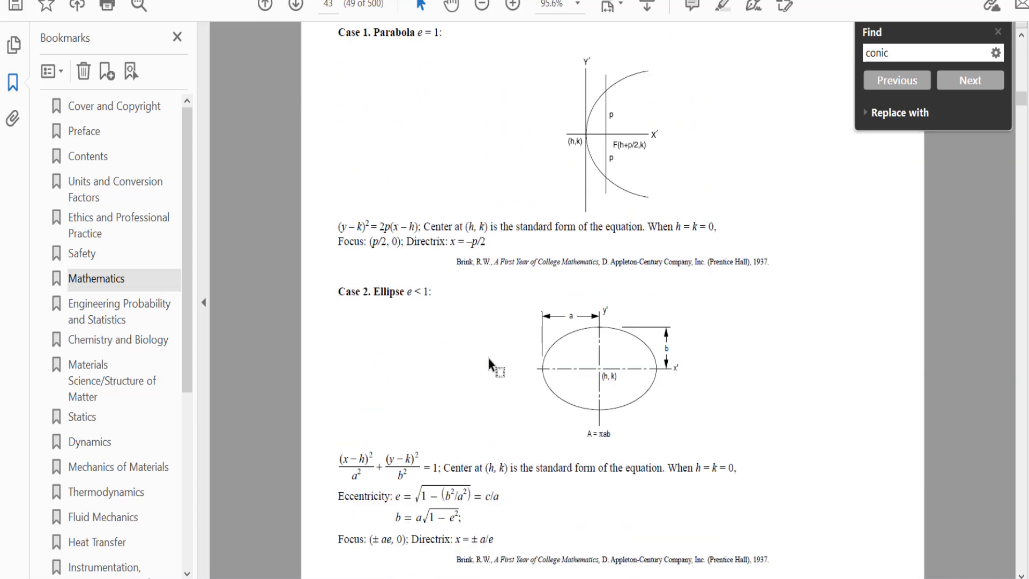
scroll(474, 383, "down", 3)
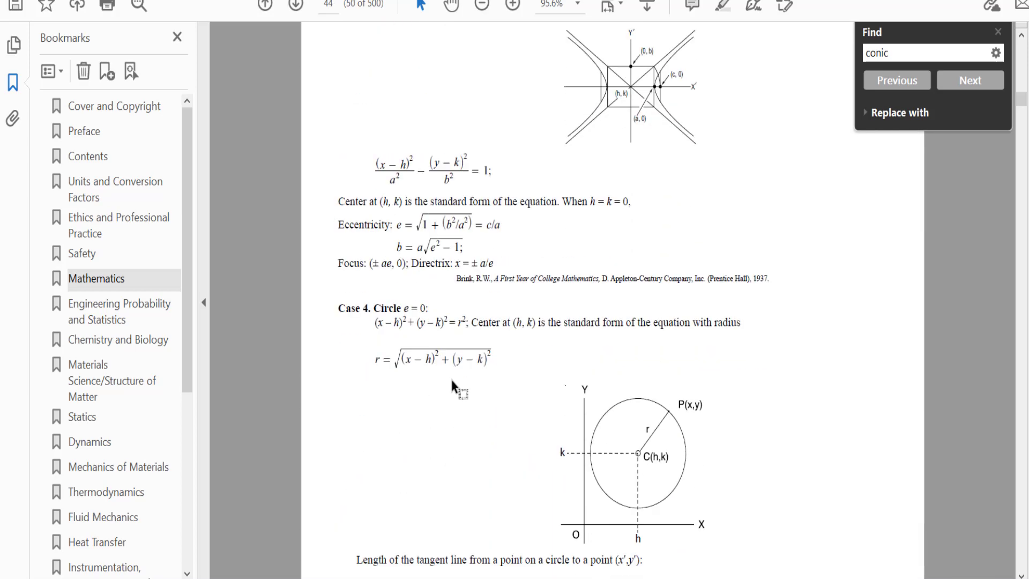
double_click(406, 309)
left_click(426, 308)
scroll(421, 365, "down", 3)
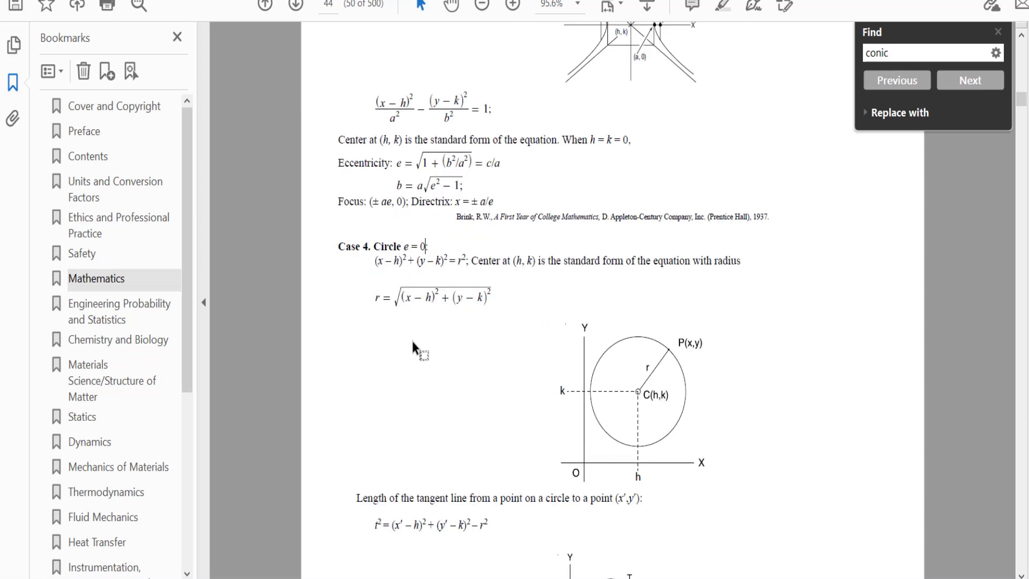
scroll(416, 339, "down", 2)
scroll(416, 339, "up", 2)
scroll(417, 345, "down", 2)
left_click_drag(393, 173, 476, 181)
left_click(383, 206)
left_click_drag(383, 205, 477, 209)
left_click(477, 209)
scroll(482, 436, "down", 6)
scroll(477, 426, "down", 11)
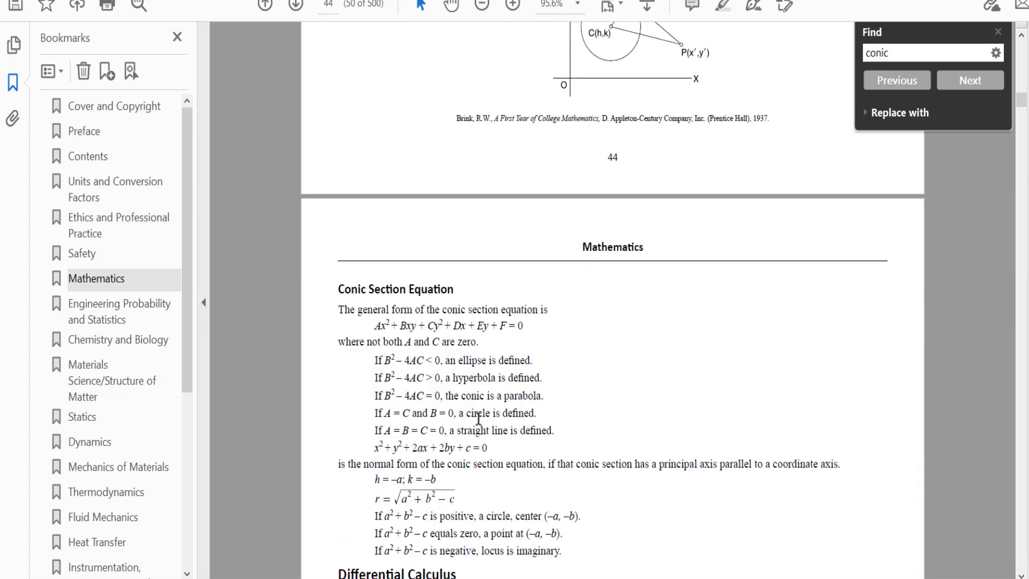
scroll(479, 418, "down", 3)
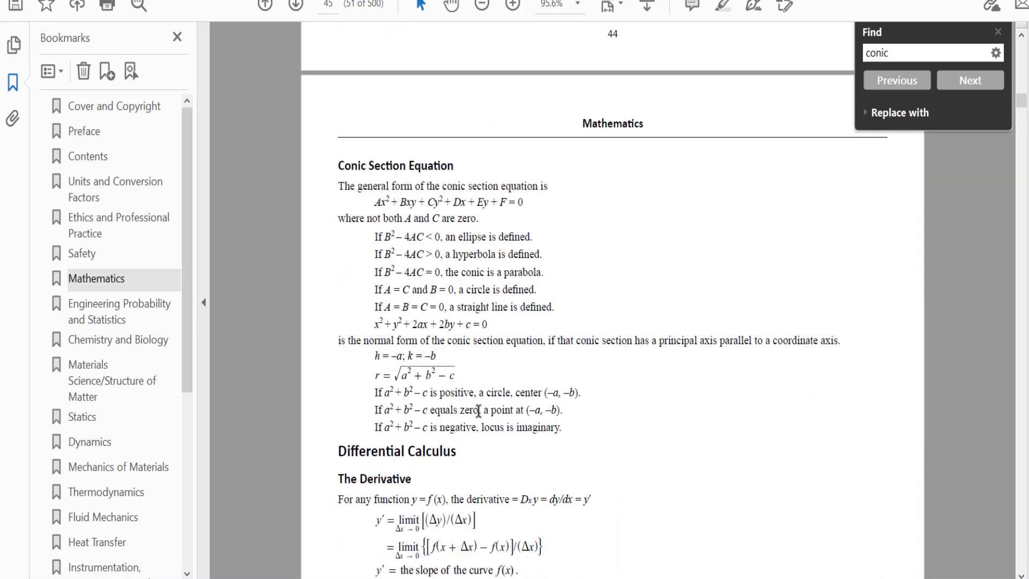
left_click_drag(338, 165, 453, 168)
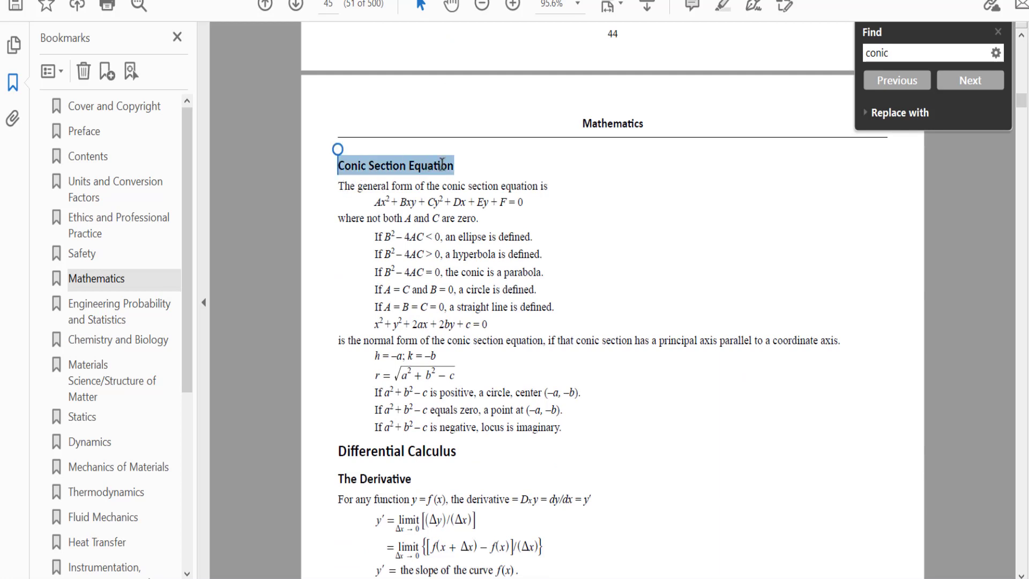
left_click(434, 202)
left_click_drag(376, 201, 530, 210)
left_click(560, 216)
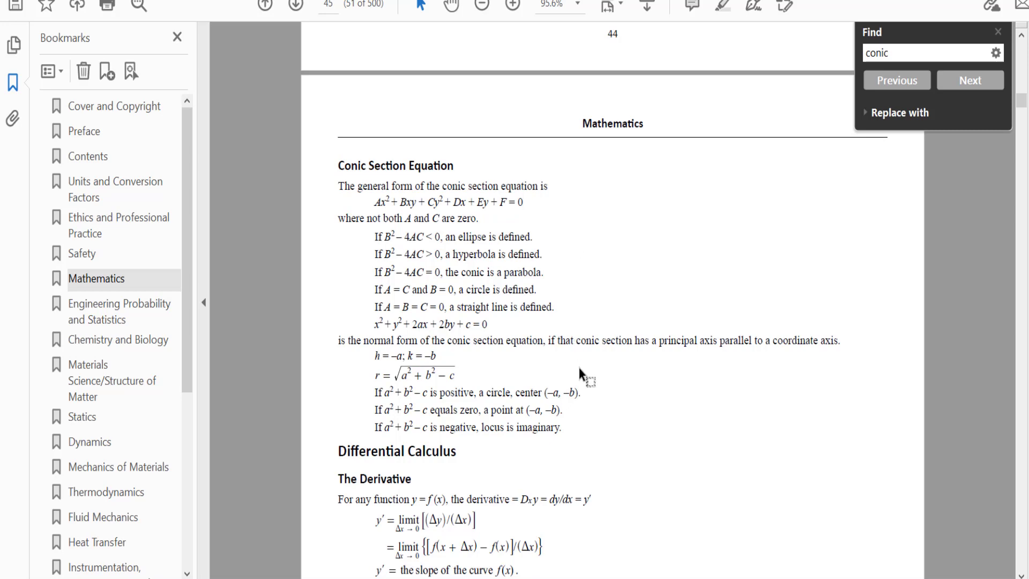
scroll(579, 310, "up", 10)
scroll(567, 387, "up", 10)
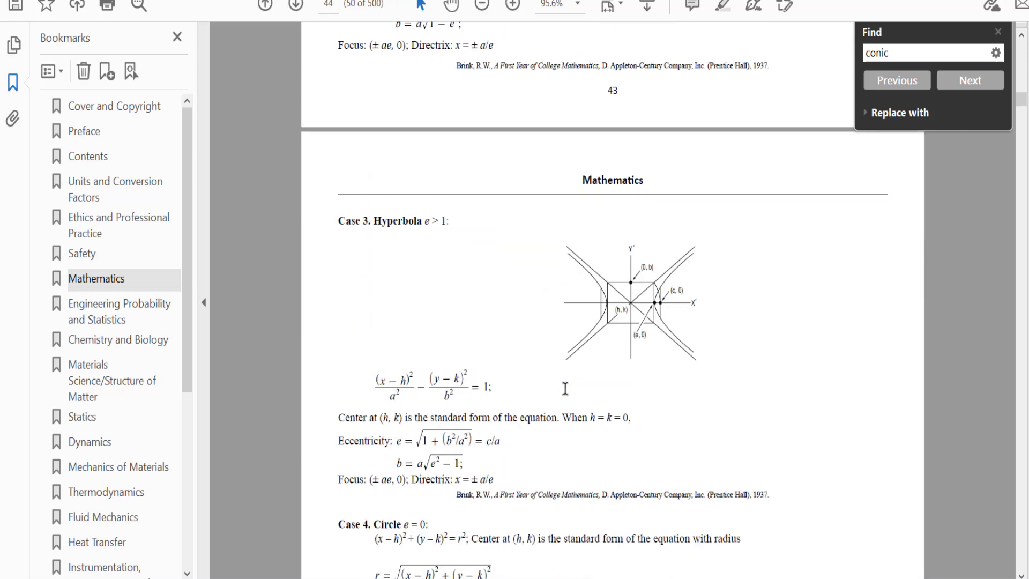
scroll(565, 390, "up", 5)
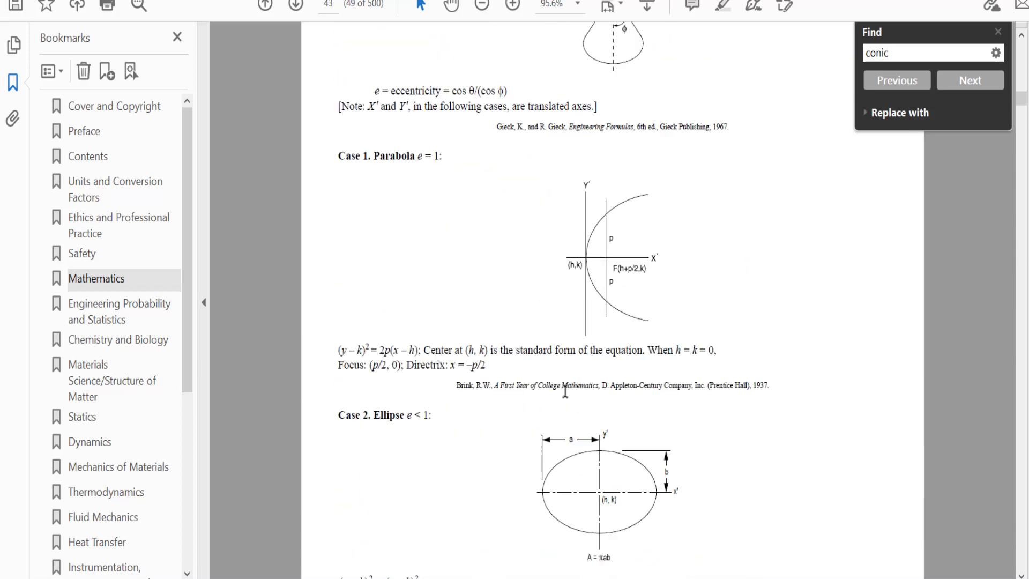
scroll(562, 380, "down", 10)
scroll(558, 369, "down", 10)
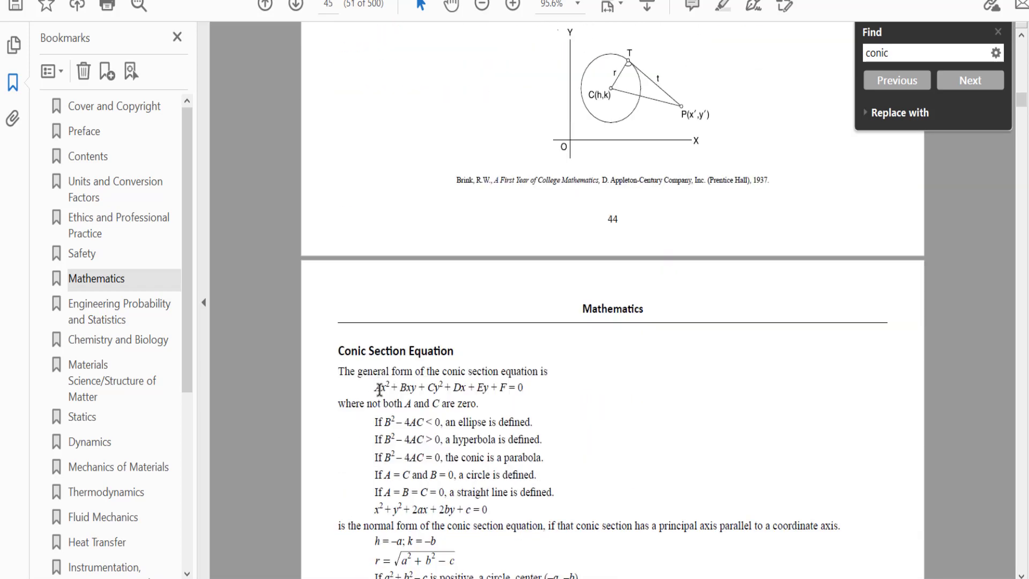
scroll(379, 389, "down", 1)
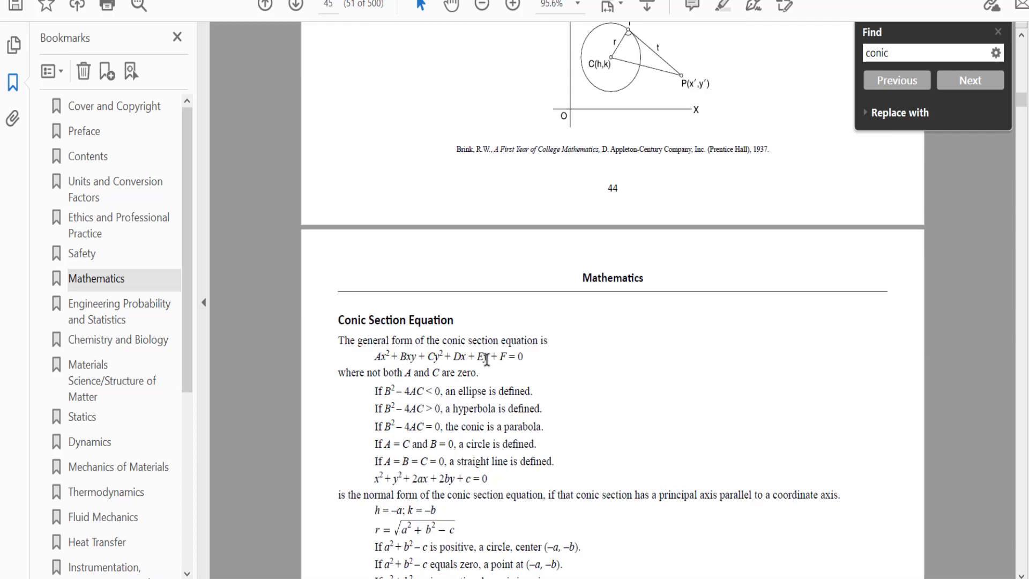
scroll(448, 415, "down", 1)
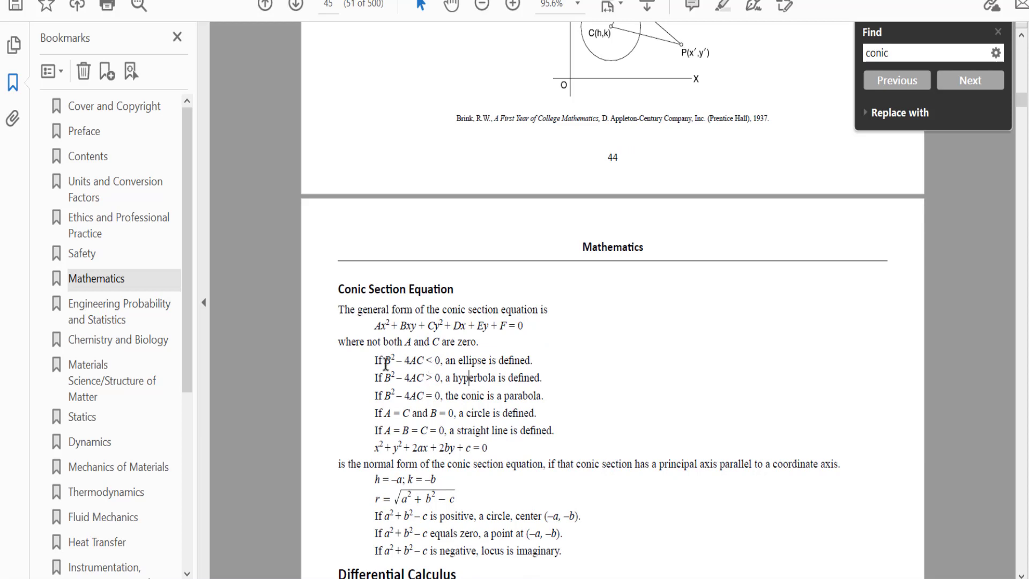
left_click_drag(374, 360, 558, 432)
left_click(595, 443)
left_click_drag(459, 416, 496, 415)
left_click(524, 416)
left_click_drag(384, 416, 426, 414)
left_click(403, 414)
left_click_drag(384, 360, 424, 379)
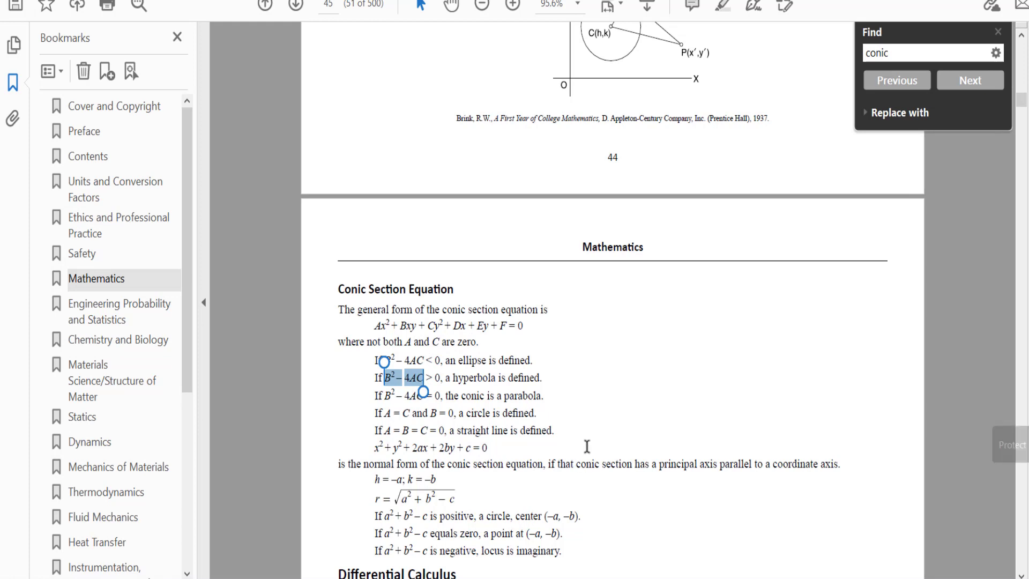
left_click(388, 394)
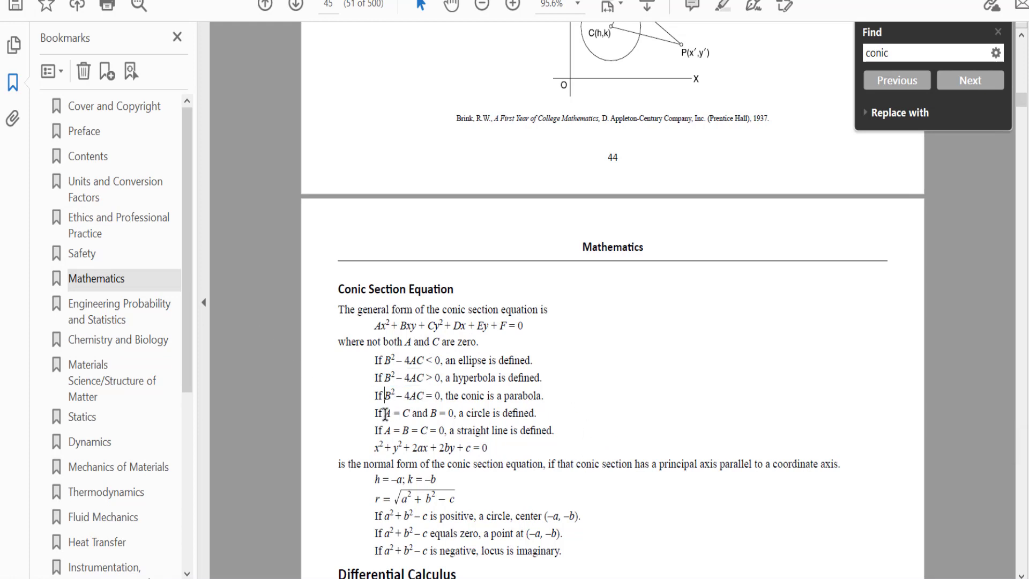
left_click_drag(385, 414, 458, 421)
left_click(503, 418)
mouse_move(384, 360)
left_mouse_down()
mouse_move(423, 360)
mouse_move(384, 361)
left_mouse_up()
left_click(468, 380)
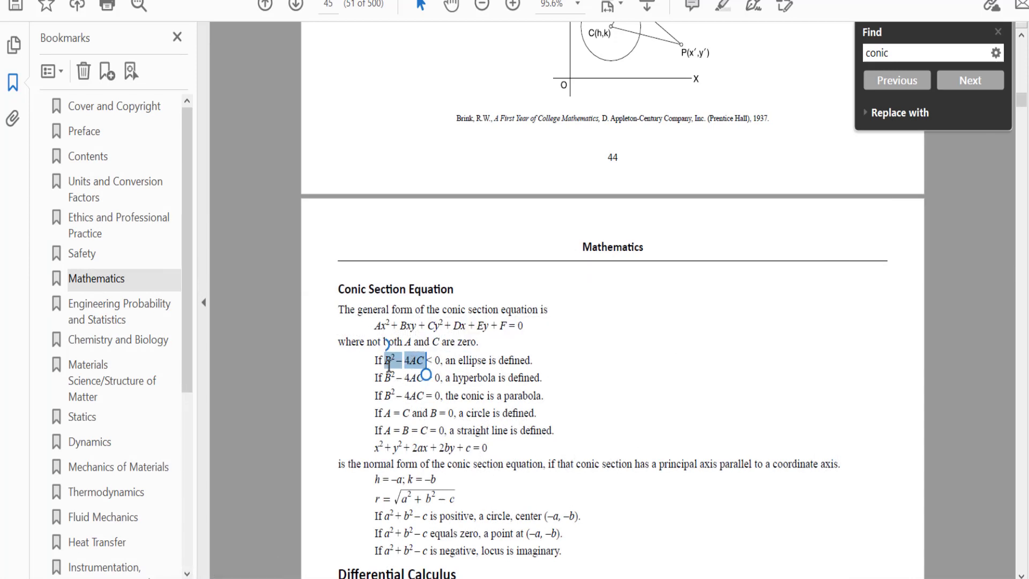
left_click(391, 396)
double_click(445, 360)
left_click(431, 362)
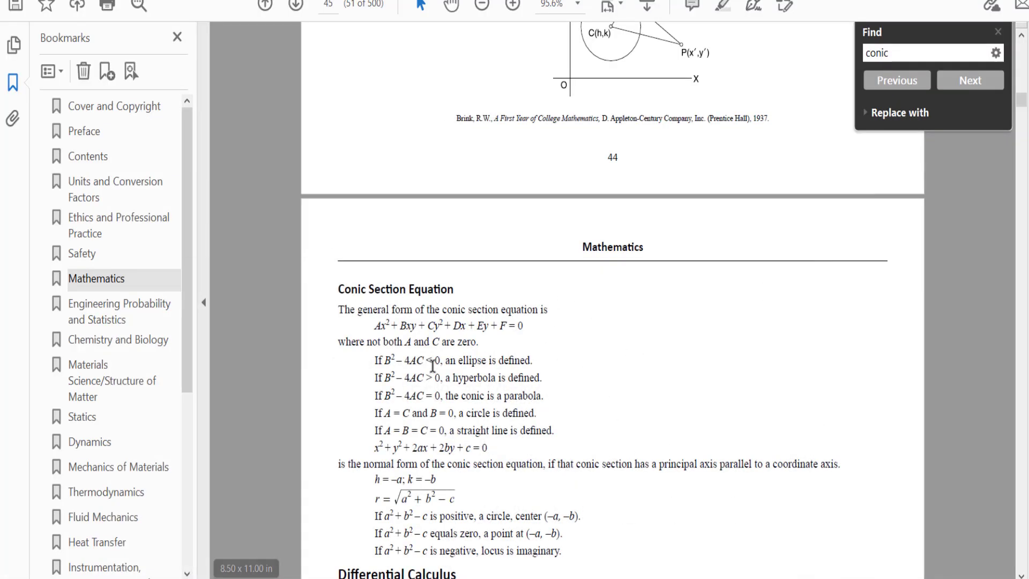
left_click_drag(383, 378, 498, 382)
left_click(453, 378)
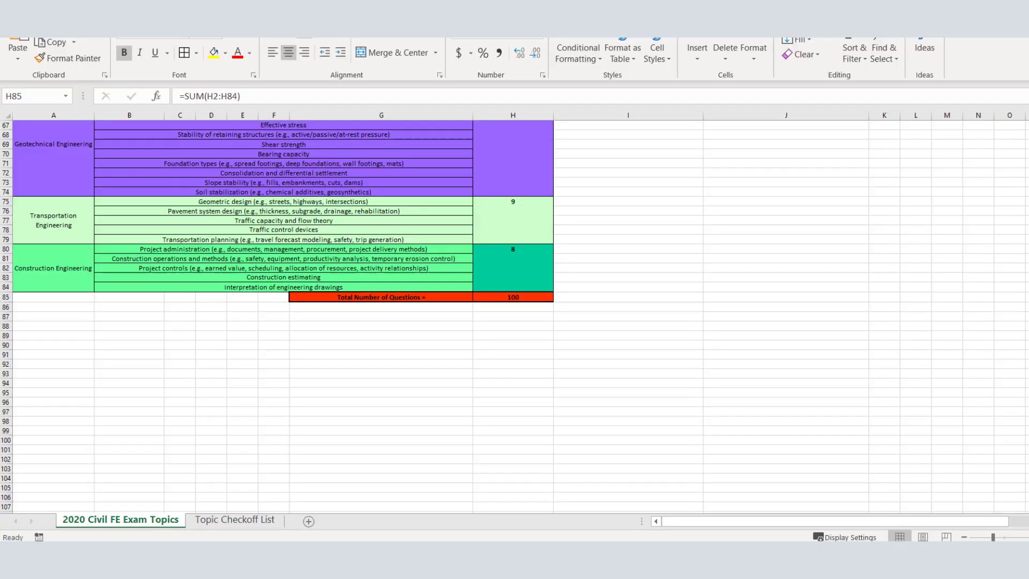
- Glance at the Topic Checkoff List sheet and return to 2020 Civil FE Exam Topics
scroll(471, 410, "up", 20)
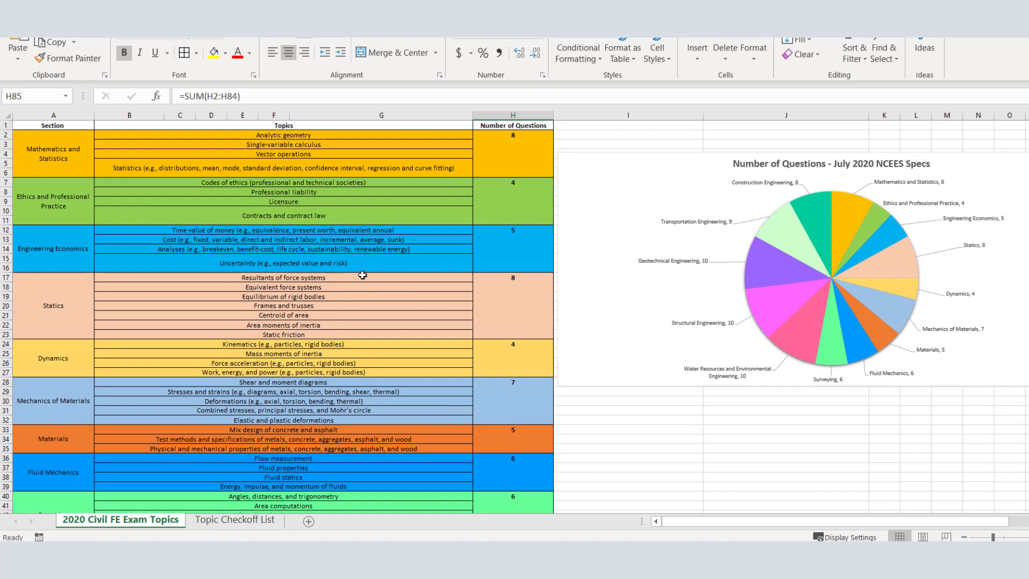
left_click(611, 409)
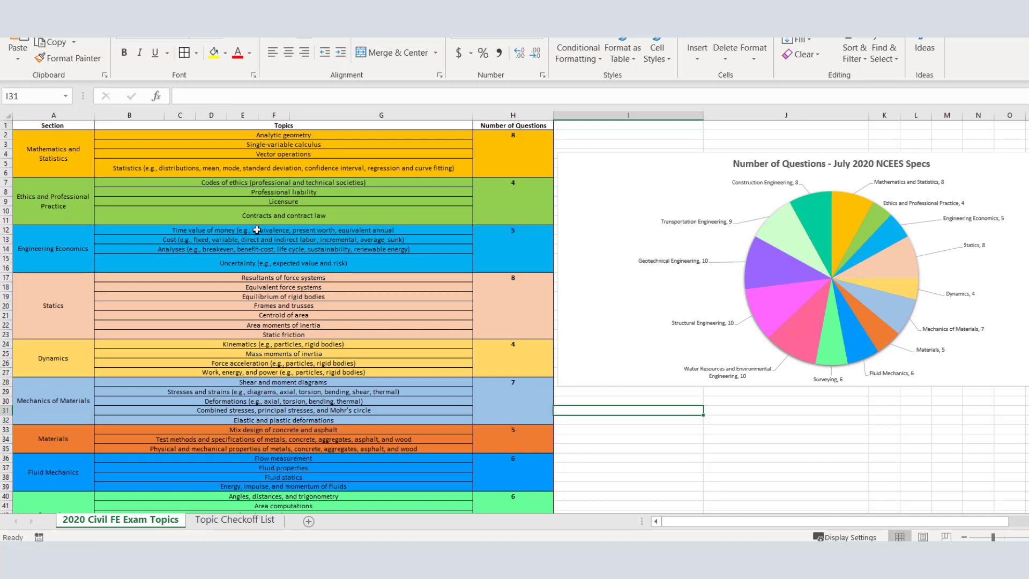
left_click(228, 520)
left_click(152, 520)
- Point out sections from Mathematics and Statistics, Ethics, Economics, Statics and Dynamics down to Construction Engineering
left_click(72, 161)
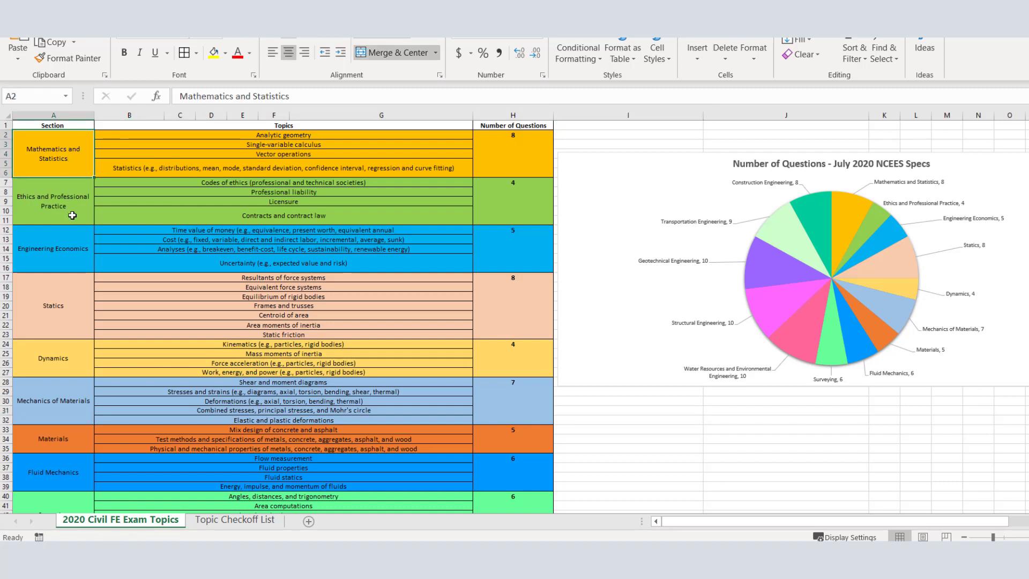
left_click(72, 215)
left_click(73, 256)
left_click(79, 309)
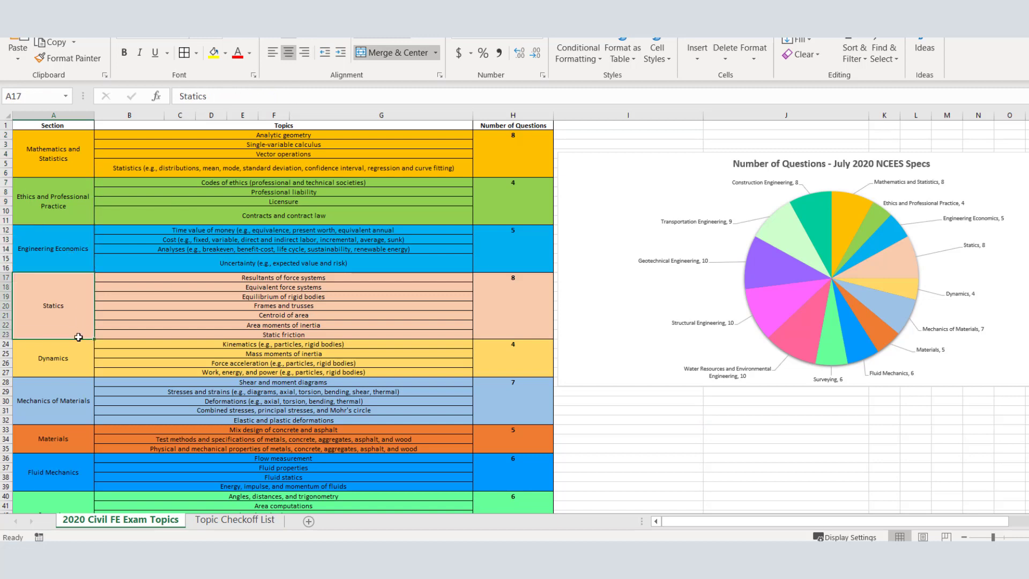
left_click(69, 359)
scroll(68, 375, "down", 15)
scroll(67, 378, "down", 2)
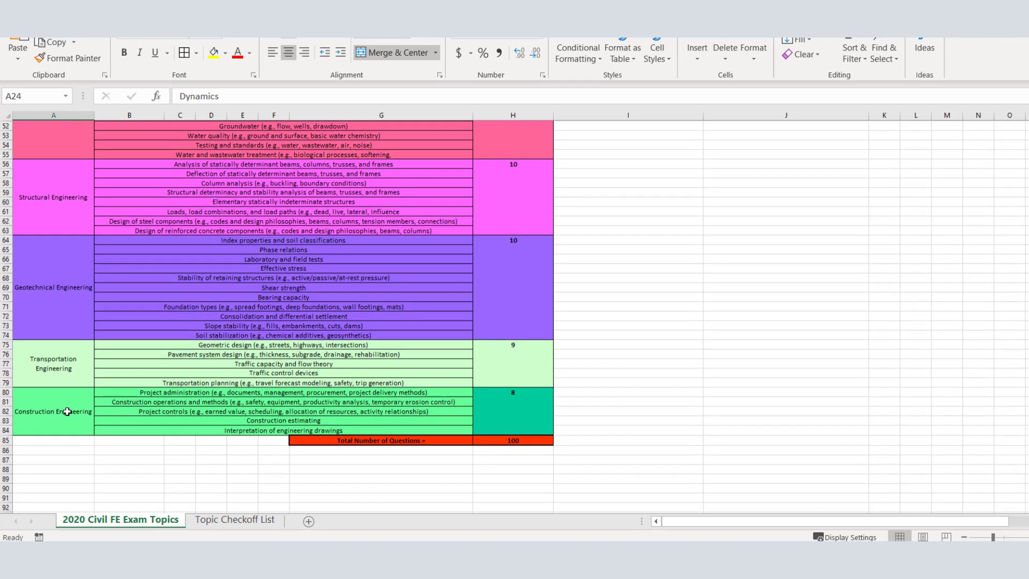
left_click(61, 429)
scroll(432, 377, "up", 17)
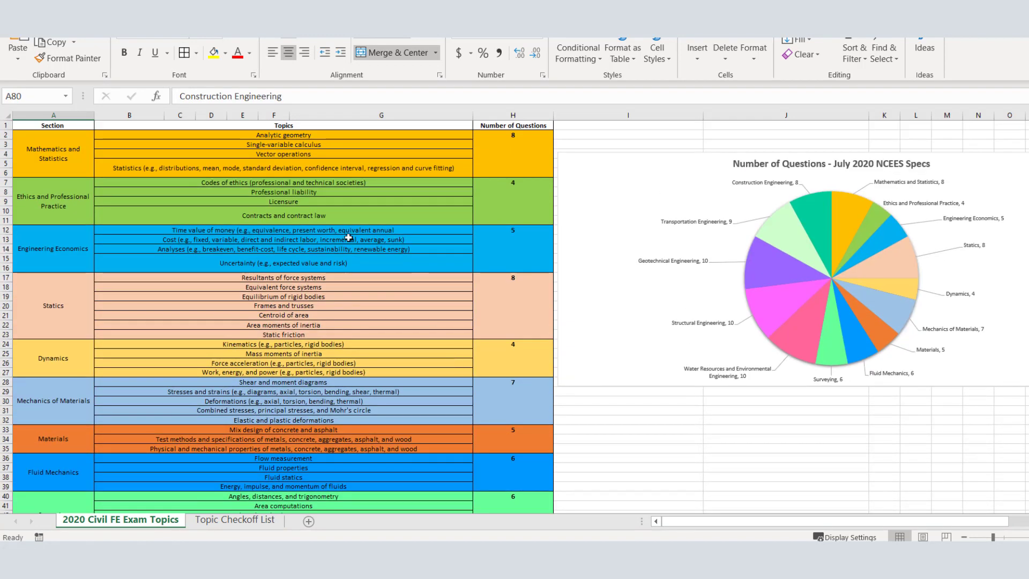
left_click(322, 135)
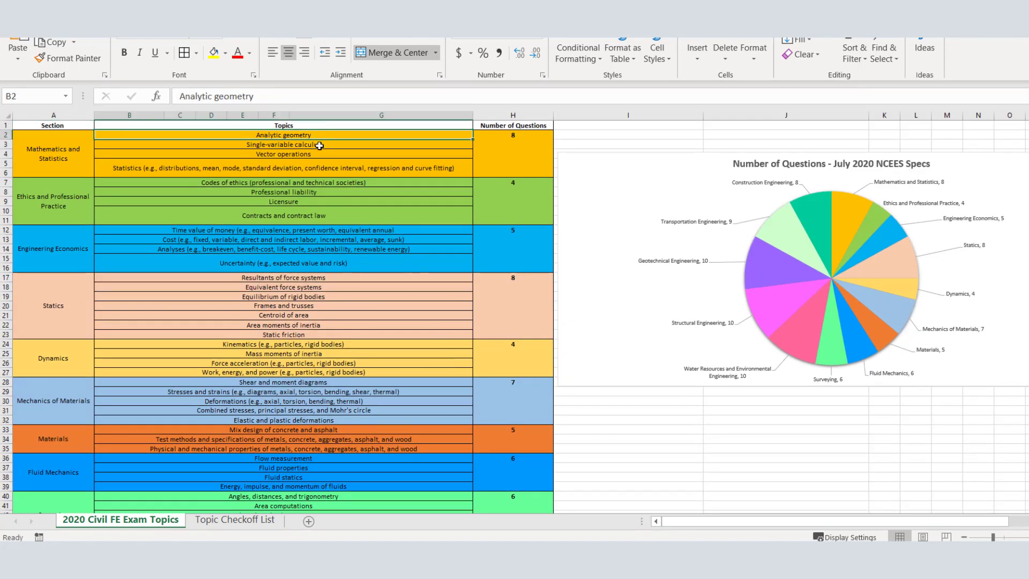
left_click(320, 146)
left_click(318, 154)
left_click(316, 167)
left_click(321, 154)
left_click(329, 145)
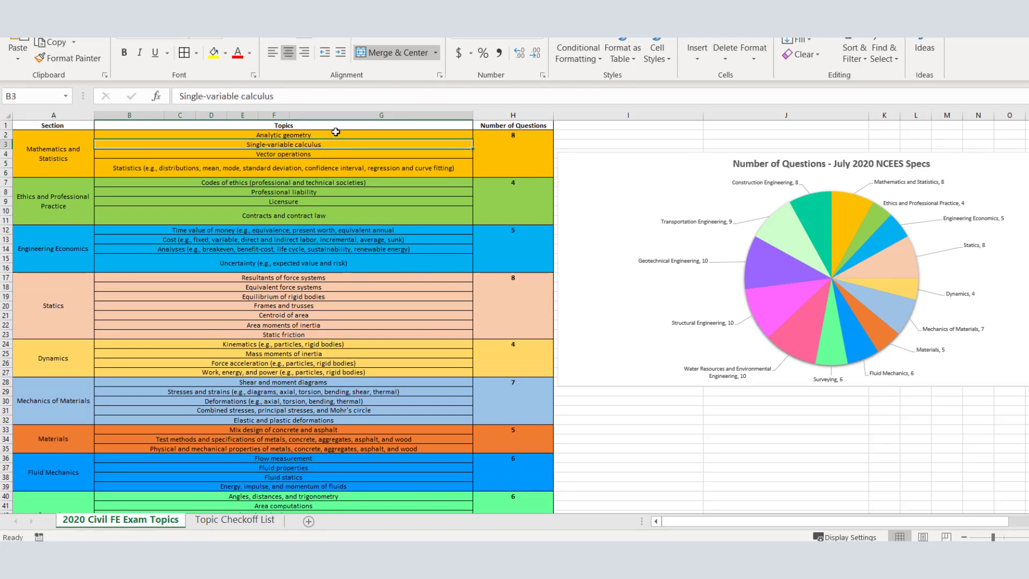
left_click(333, 136)
left_click(61, 171)
left_click(383, 135)
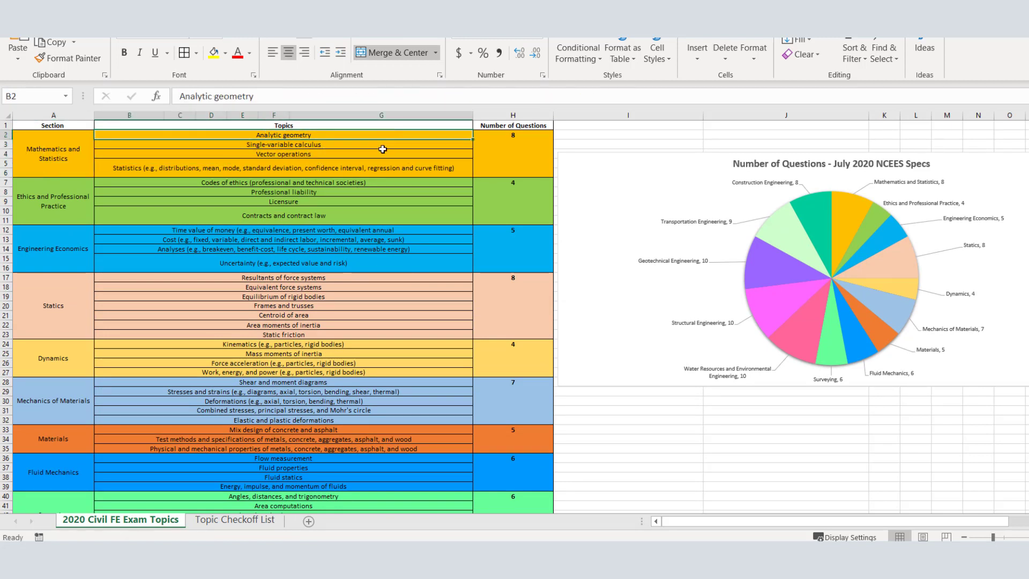
left_click(381, 147)
left_click(380, 161)
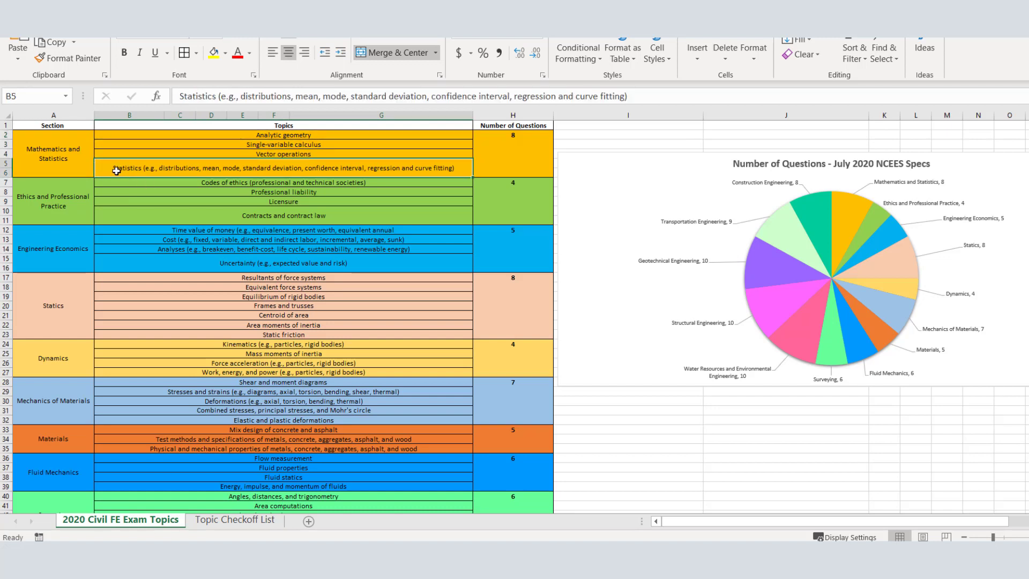
left_click(57, 143)
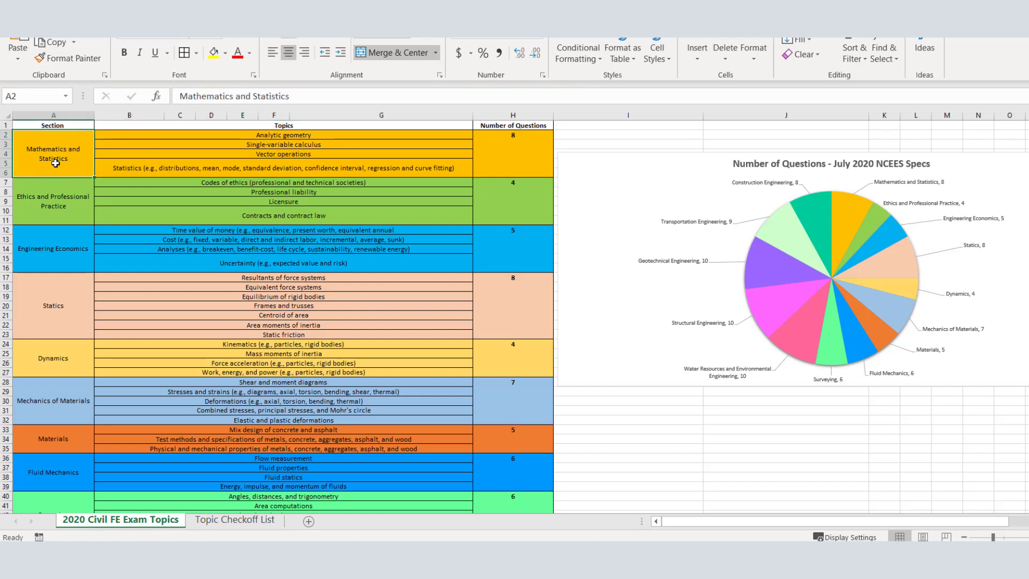
left_click(521, 135)
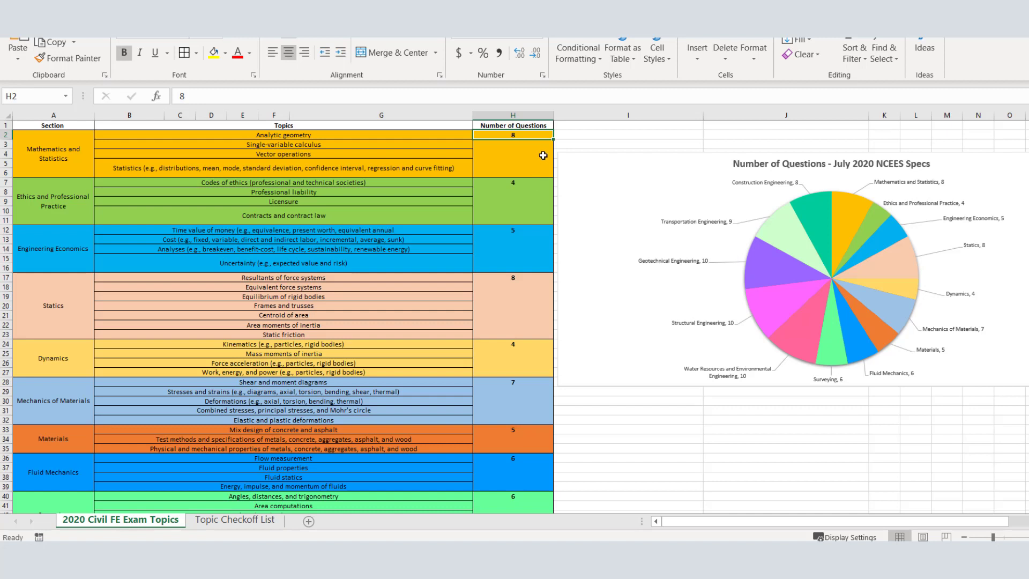
left_click(528, 180)
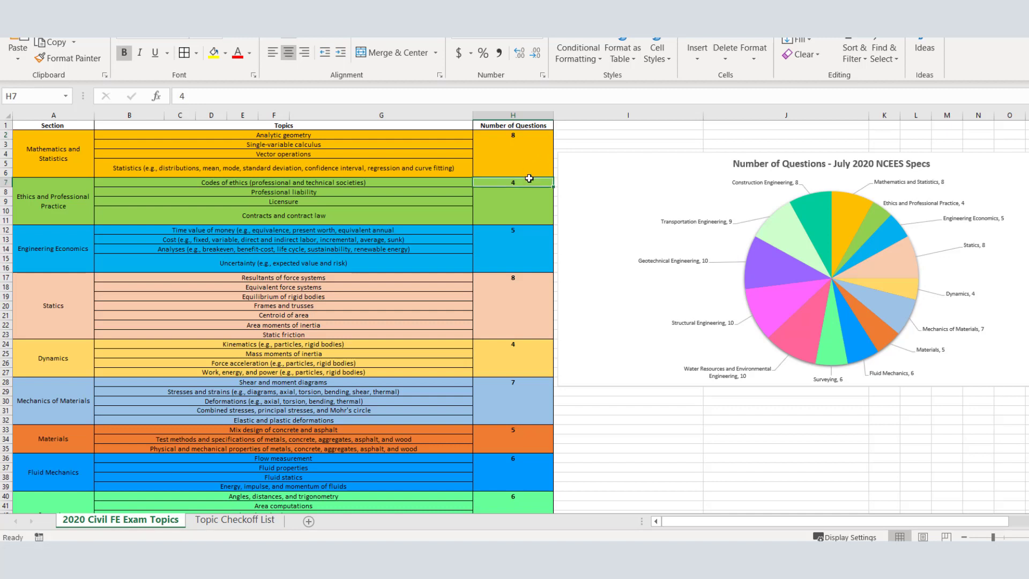
left_click(526, 227)
left_click(57, 139)
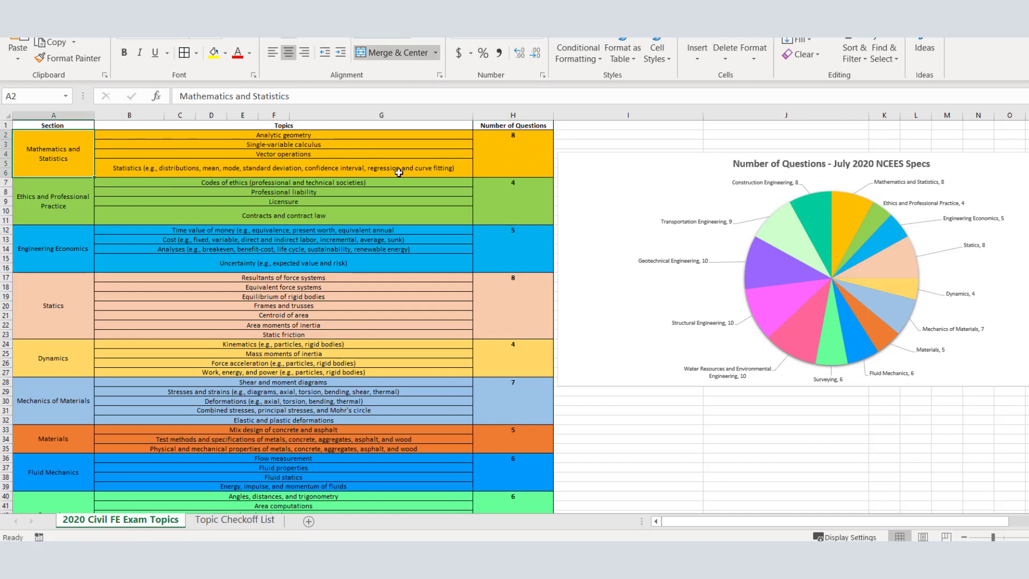
left_click(518, 135)
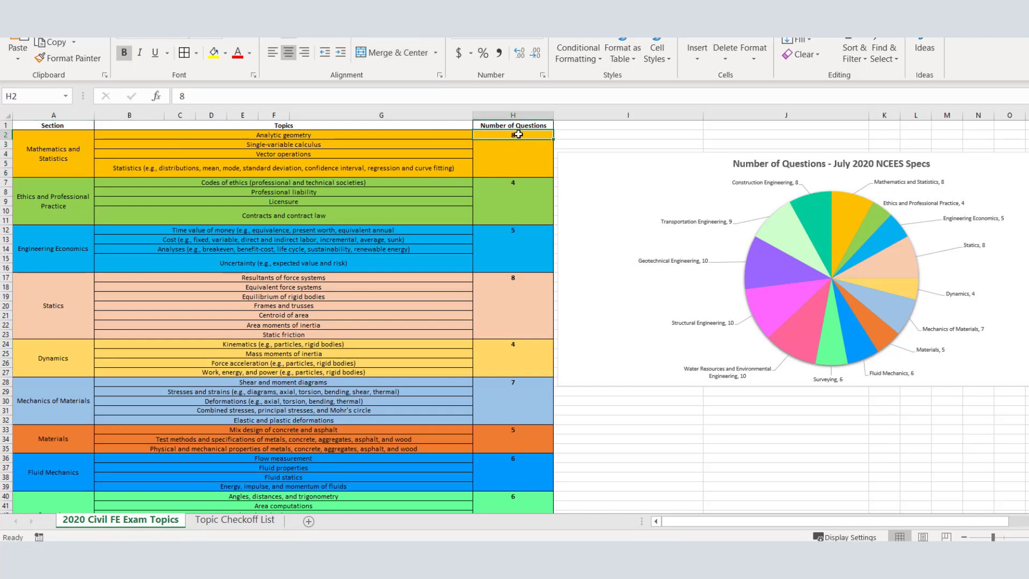
left_click(77, 138)
left_click(510, 136)
scroll(526, 185, "down", 1)
scroll(527, 191, "up", 1)
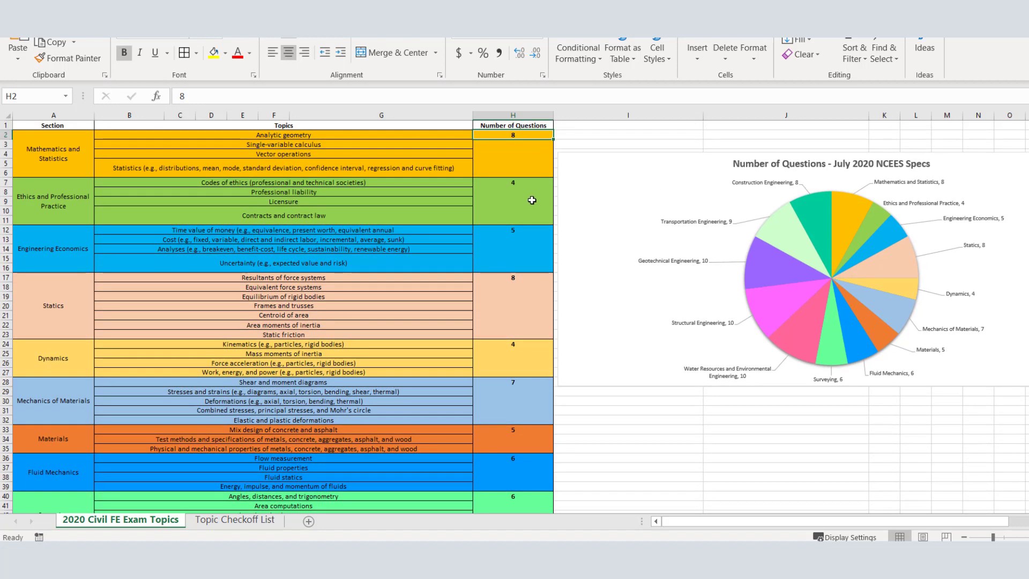
left_click(524, 189)
key("Home")
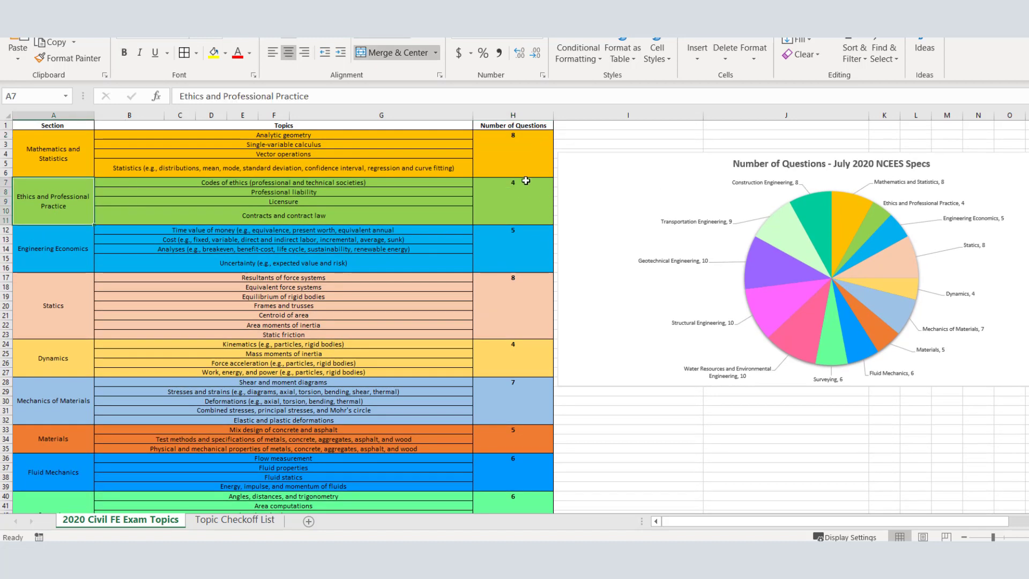
left_click(526, 181)
scroll(526, 294, "down", 4)
scroll(92, 305, "up", 3)
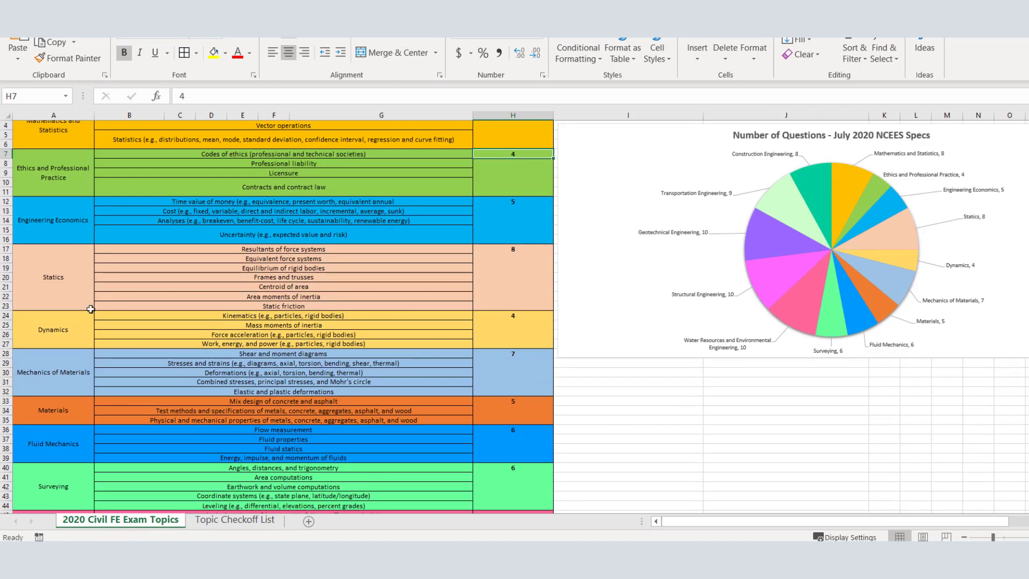
left_click(50, 296)
left_click(526, 249)
scroll(535, 301, "down", 7)
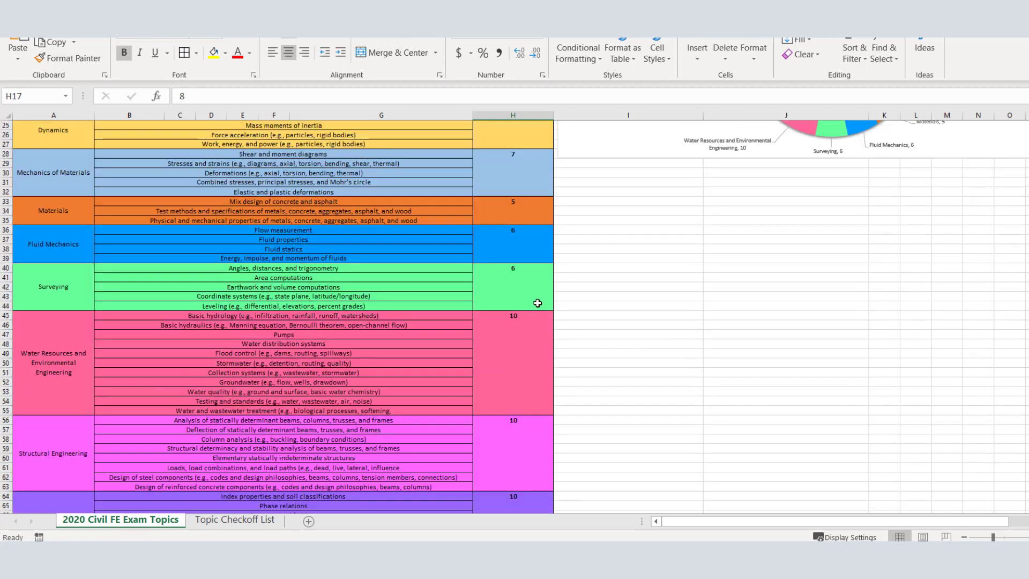
scroll(537, 304, "down", 4)
left_click(67, 282)
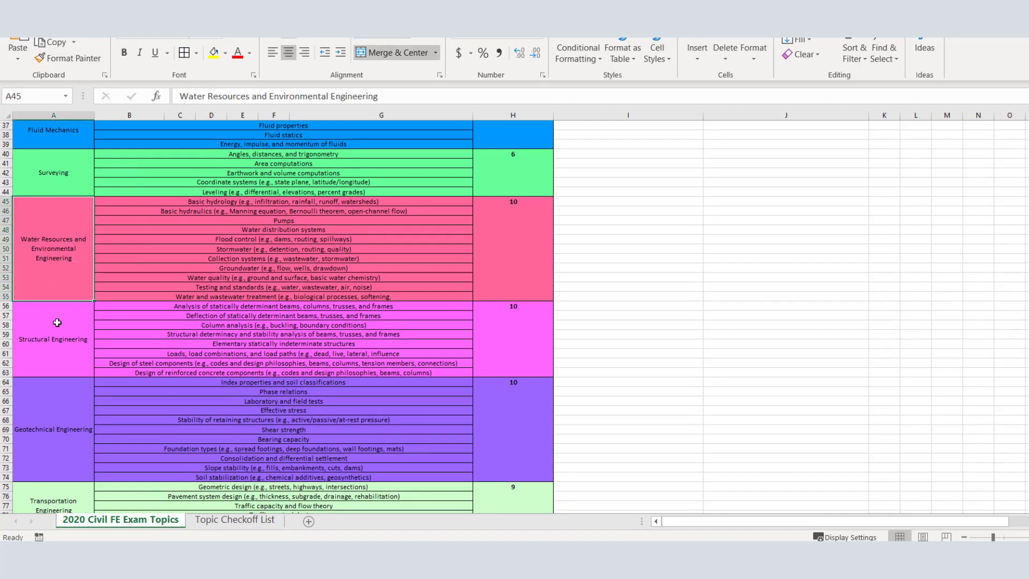
left_click(57, 326)
left_click(56, 407)
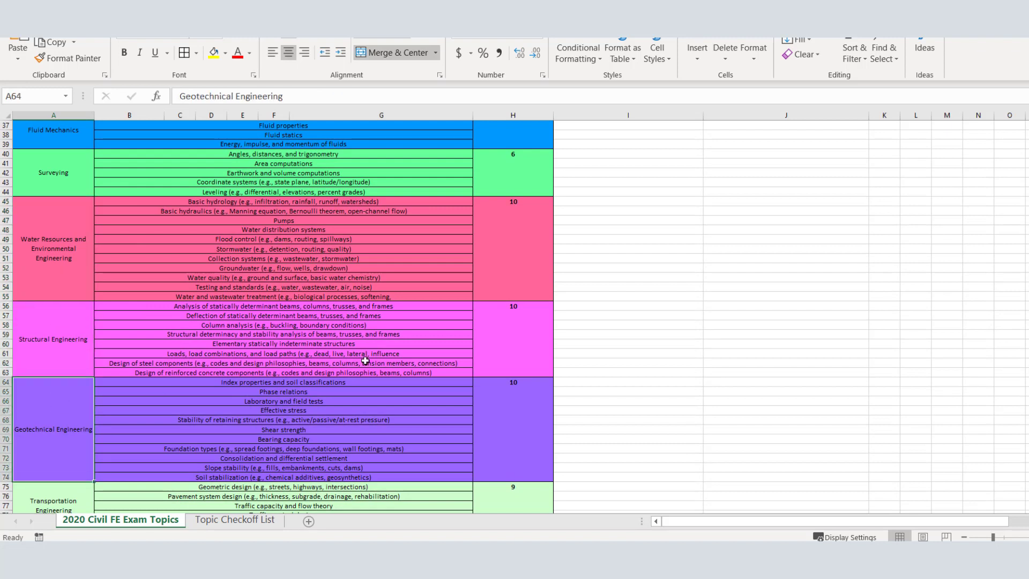
left_click(510, 203)
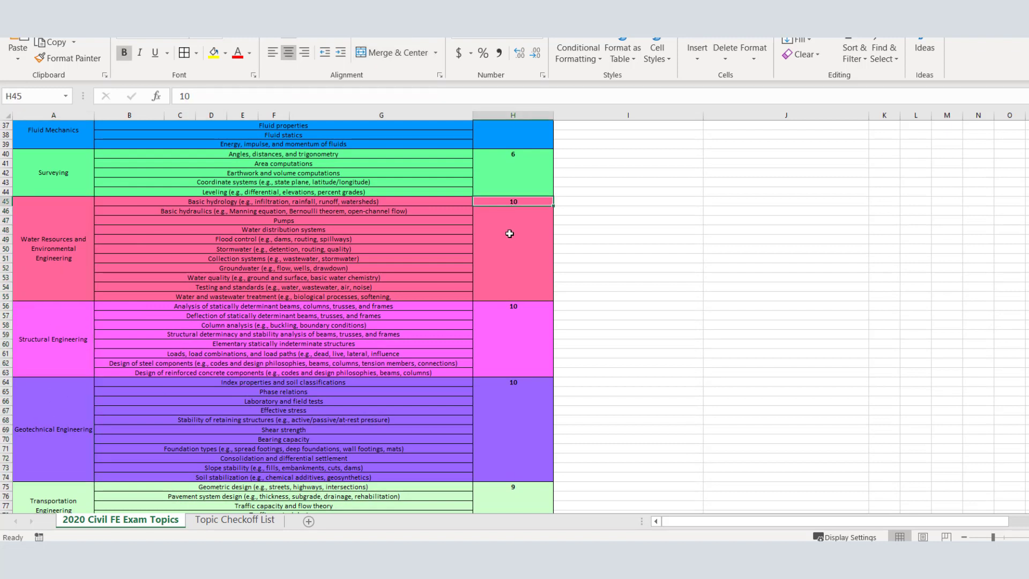
left_click(497, 306)
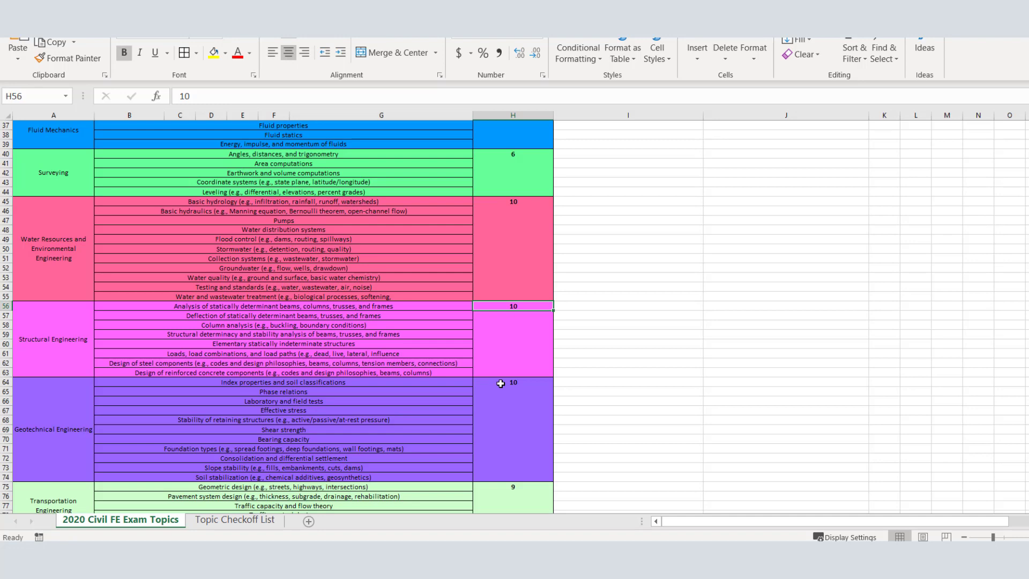
left_click(500, 383)
scroll(500, 381, "down", 4)
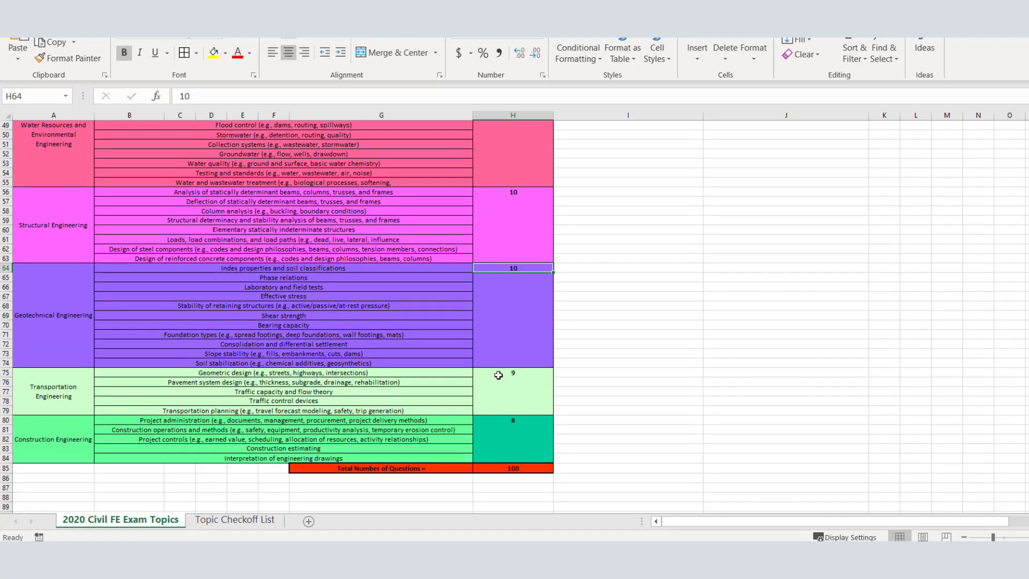
left_click(499, 375)
left_click(492, 423)
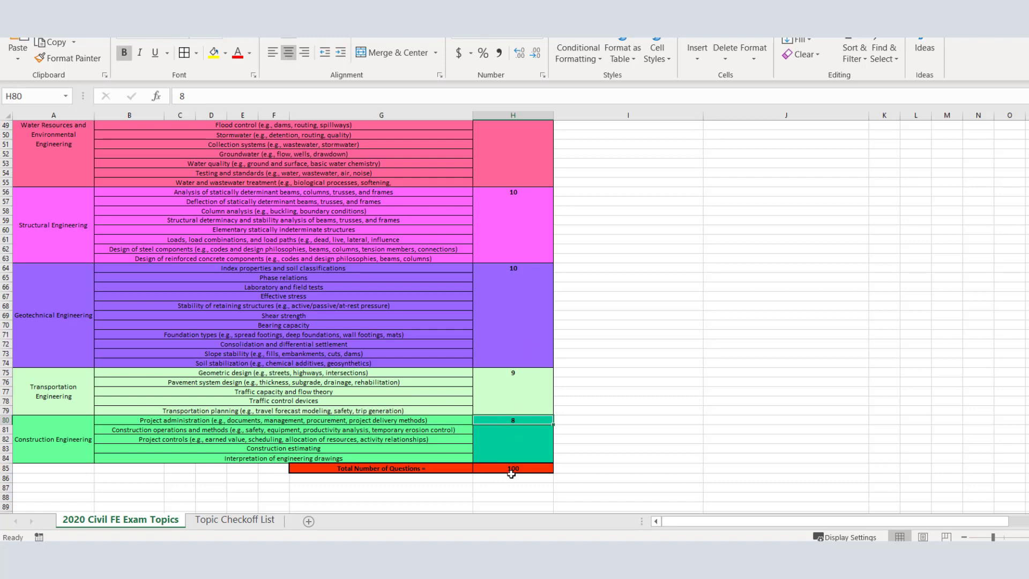
scroll(534, 292, "up", 15)
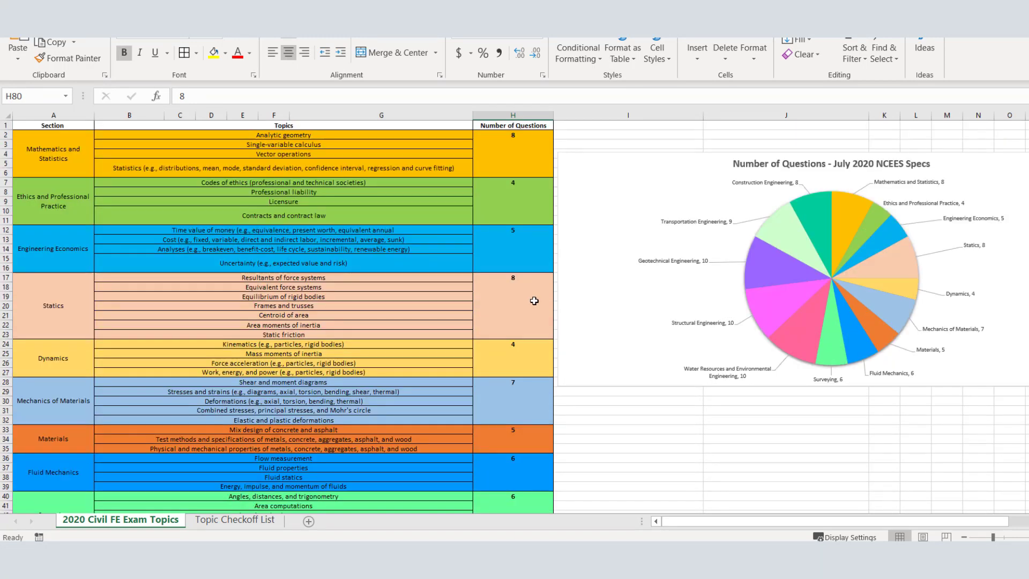
- Point out several pie chart data labels, then switch to the Topic Checkoff List sheet
left_click(717, 222)
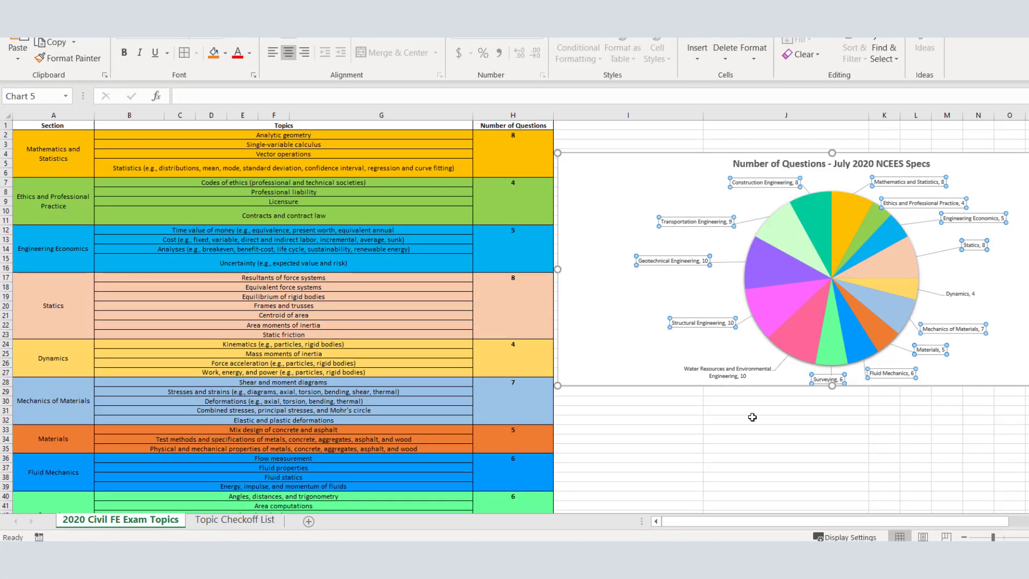
left_click(748, 460)
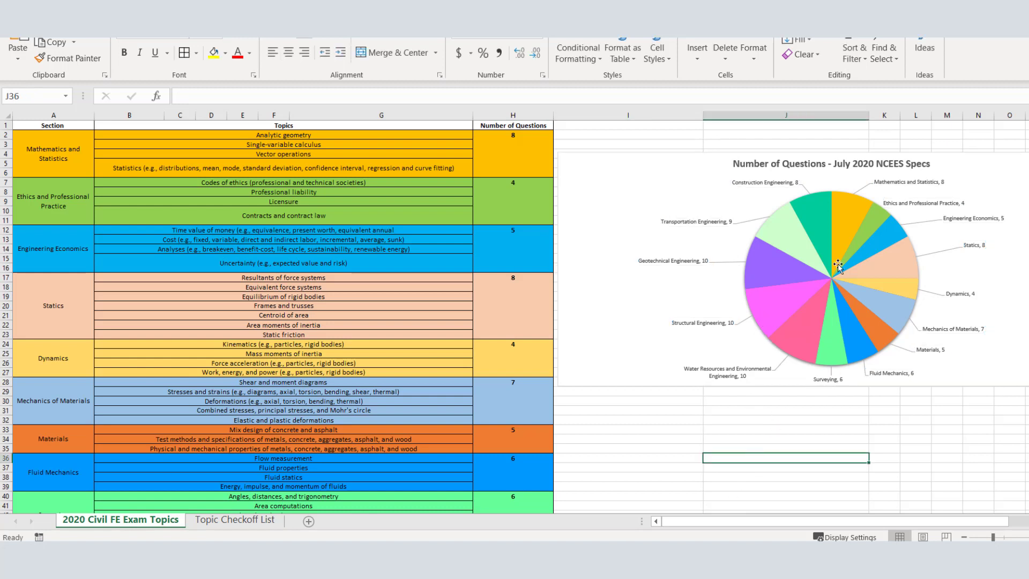
left_click(702, 322)
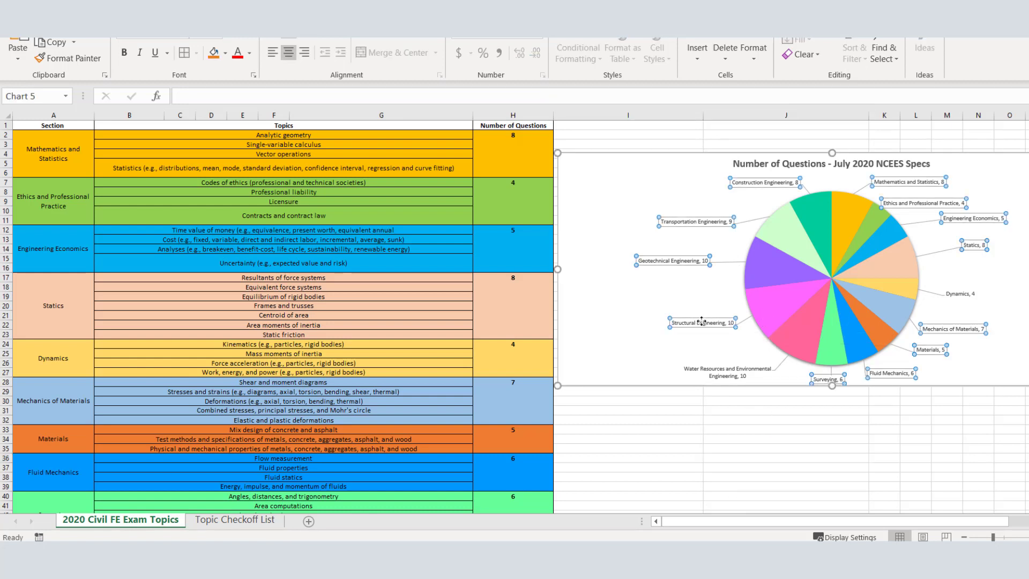
left_click(727, 430)
mouse_move(783, 301)
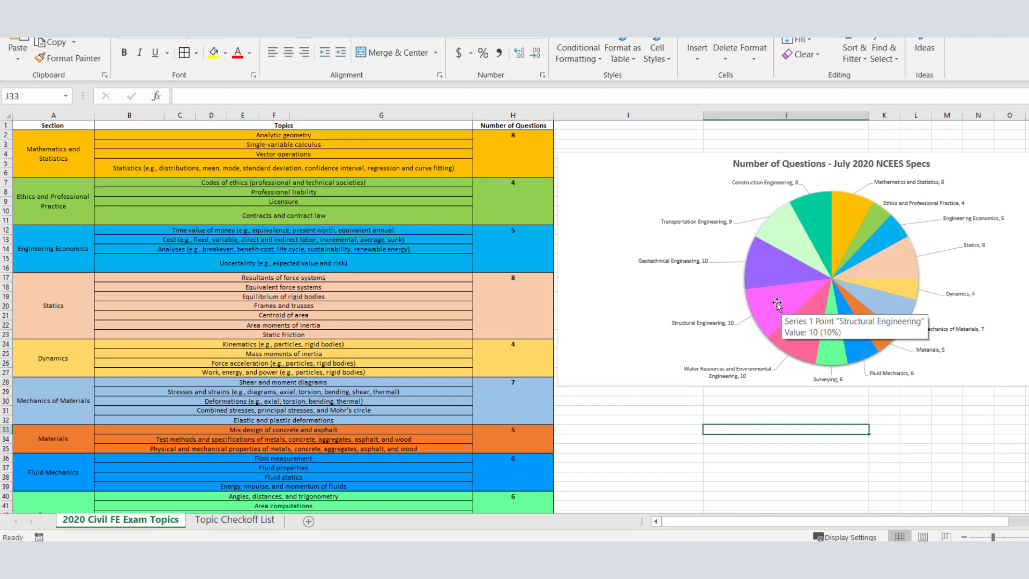
left_click(757, 369)
left_click(747, 415)
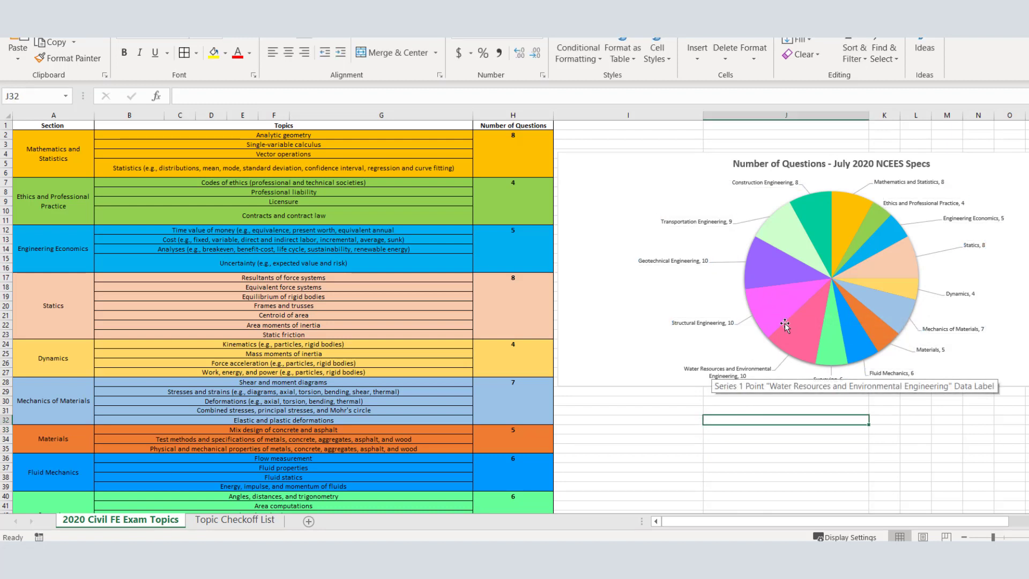
left_click(894, 183)
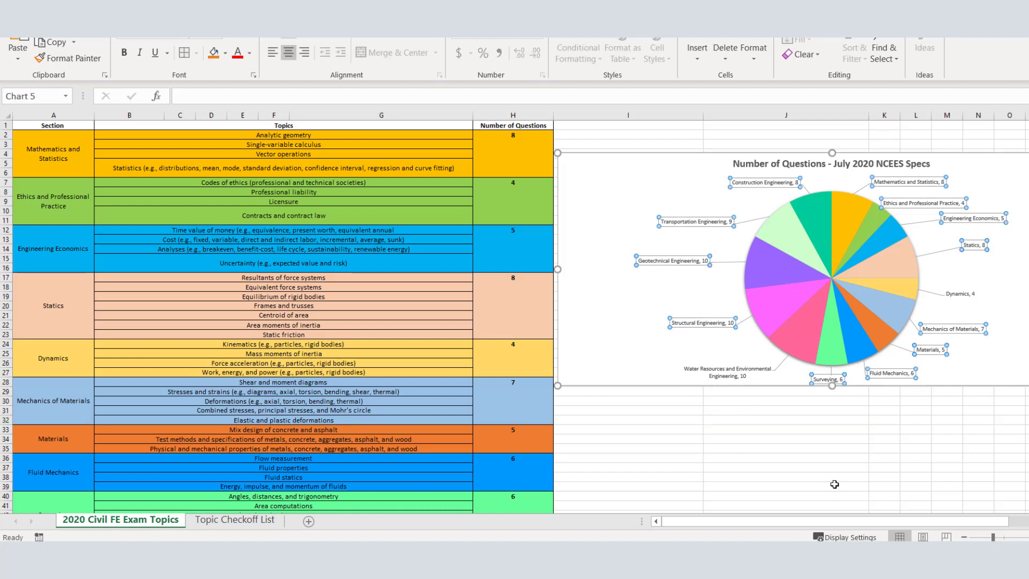
left_click(828, 458)
left_click(783, 420)
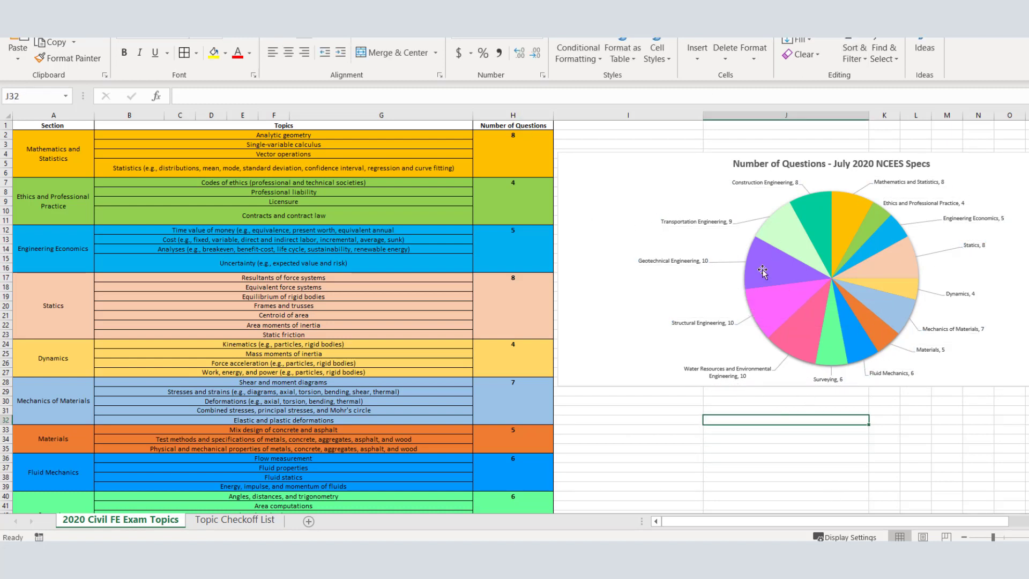
left_click(232, 520)
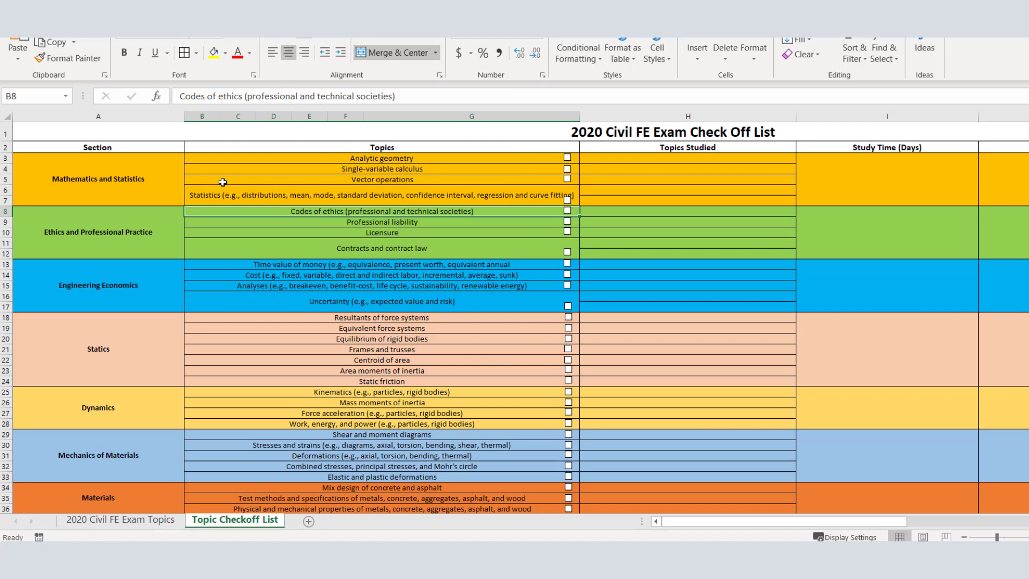
left_click(427, 159)
left_click(597, 157)
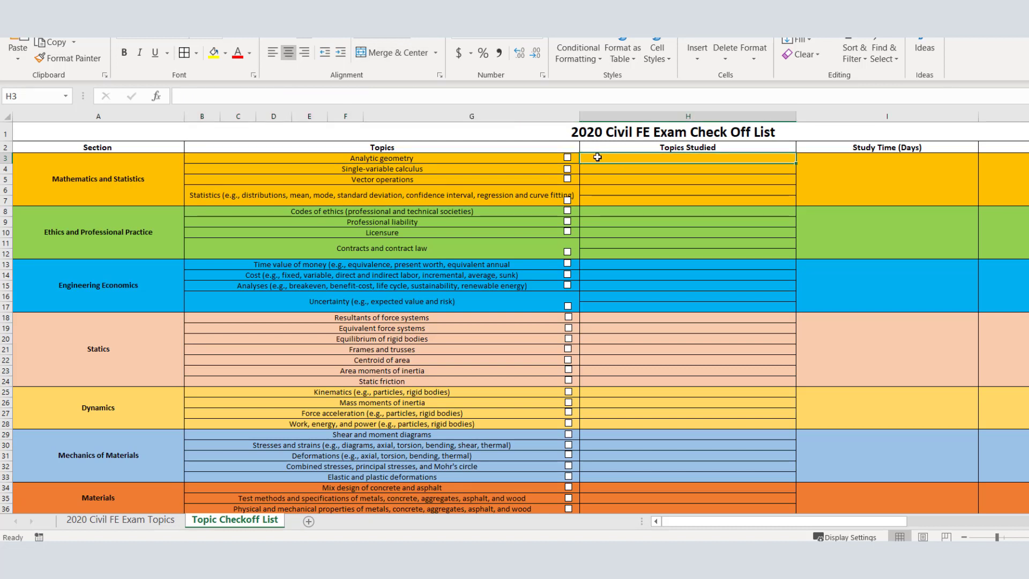
left_click(386, 159)
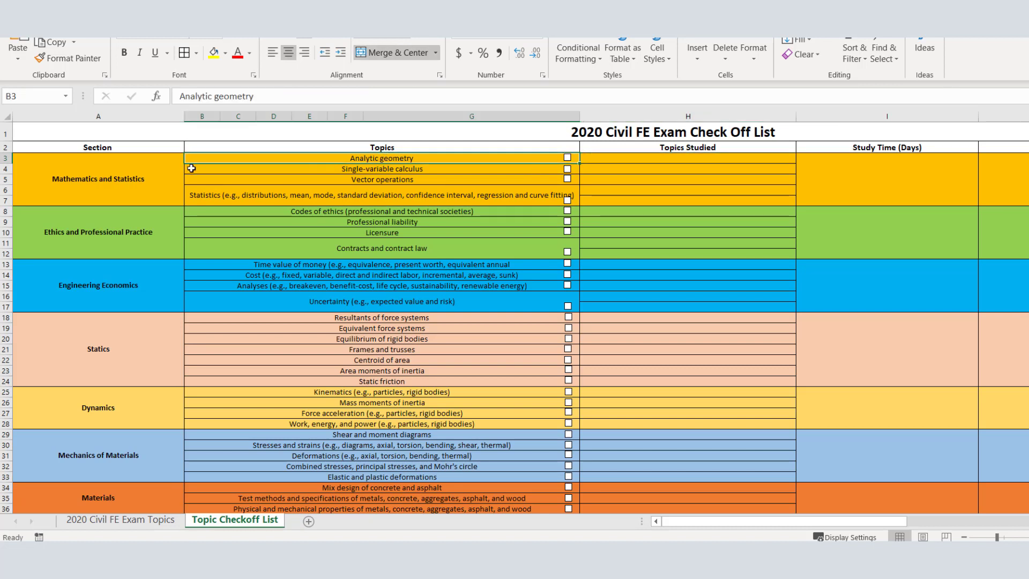
left_click(154, 170)
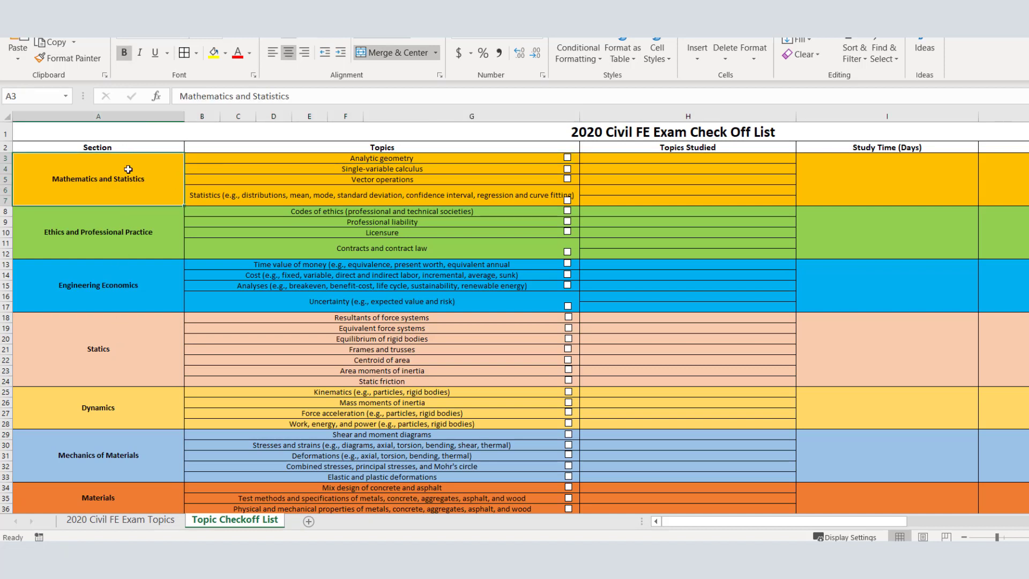
left_click(456, 159)
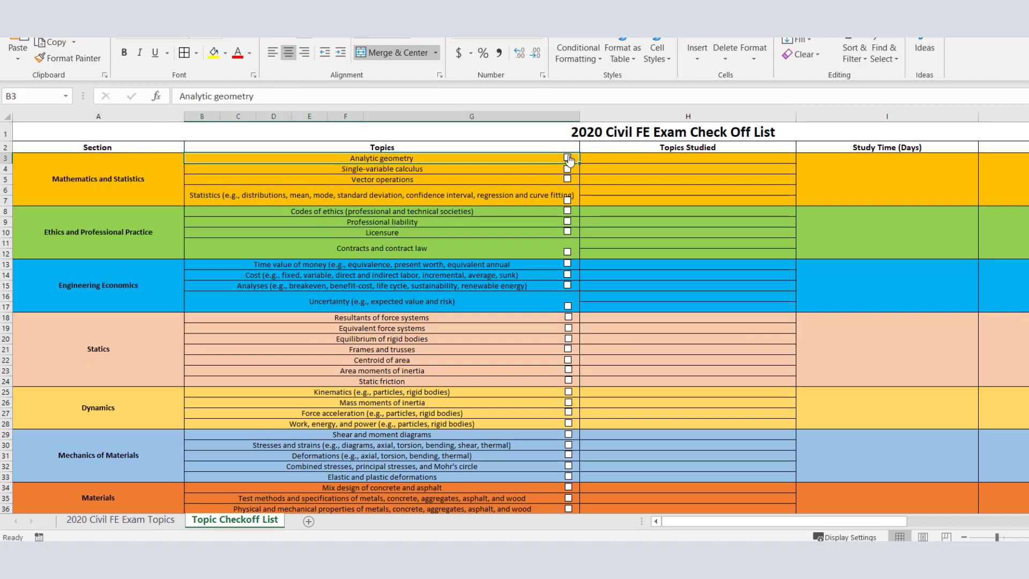
left_click(567, 169)
left_click(567, 170)
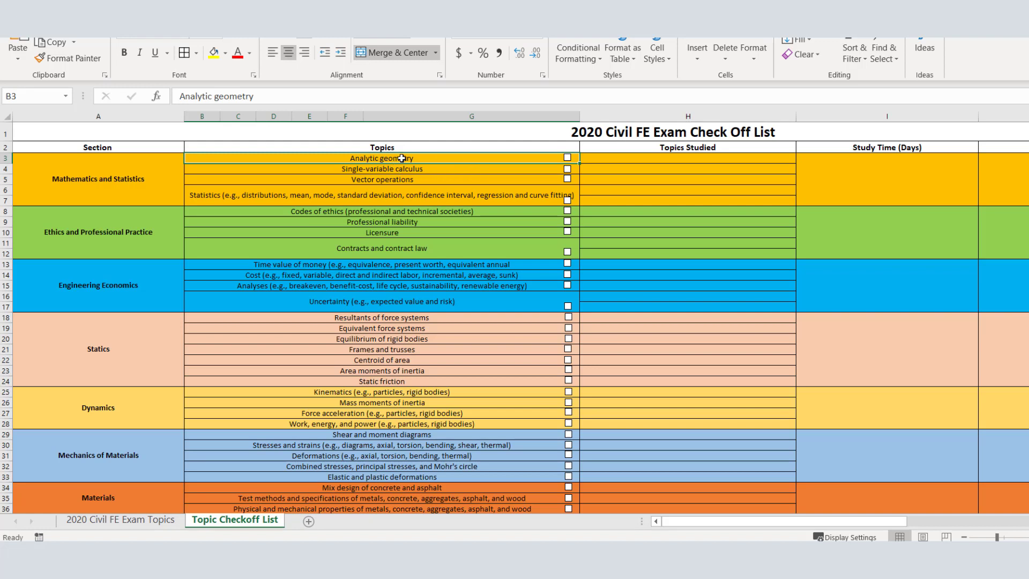
left_click(624, 161)
left_click(482, 157)
left_click(622, 159)
- Enter 'Conic sections,' in Topics Studied cell H3 and tick the Analytic geometry checkbox
double_click(626, 158)
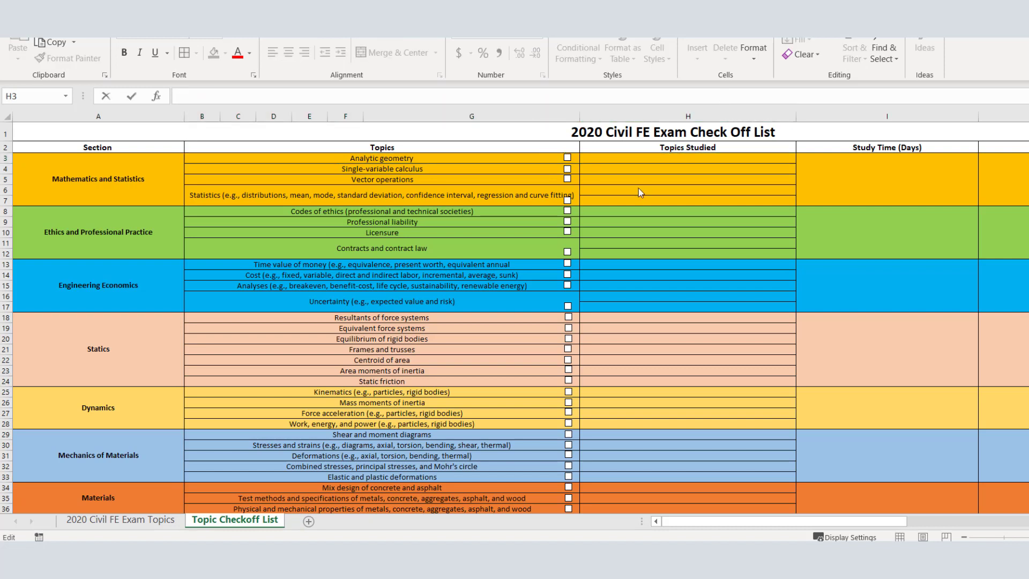
left_click(650, 155)
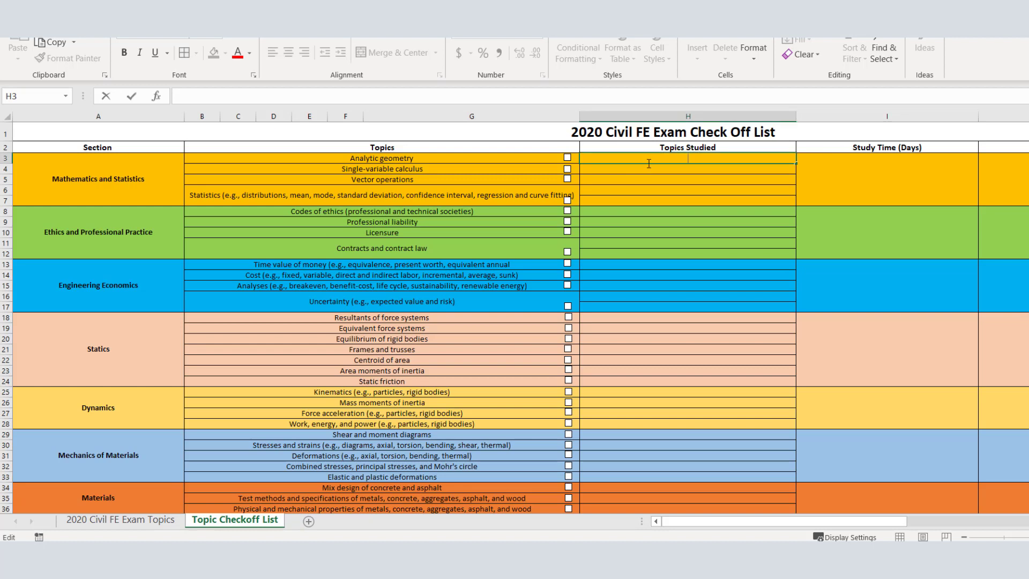
type("Conic sections,")
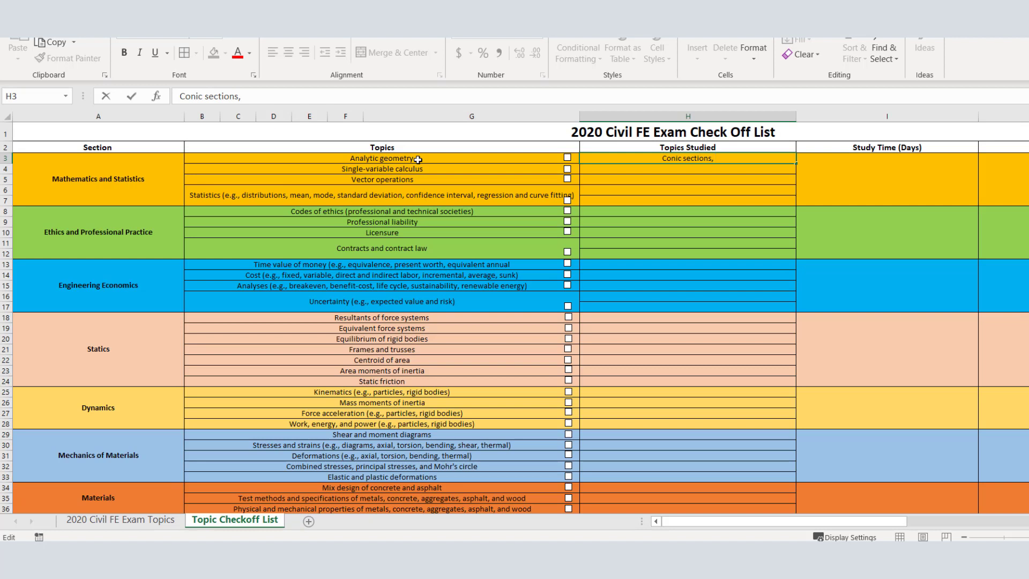
left_click(375, 171)
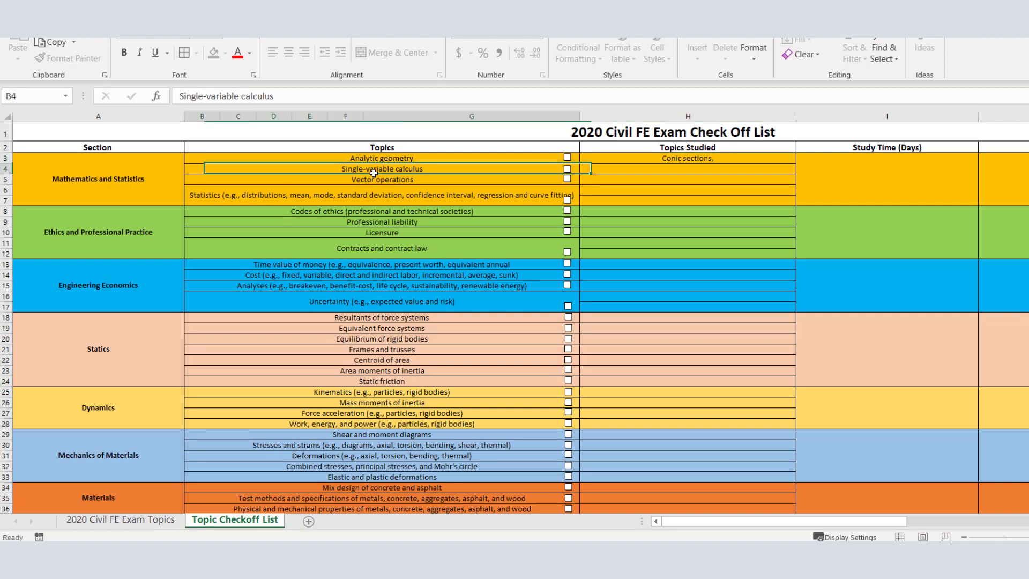
left_click(376, 178)
left_click(366, 191)
left_click(716, 159)
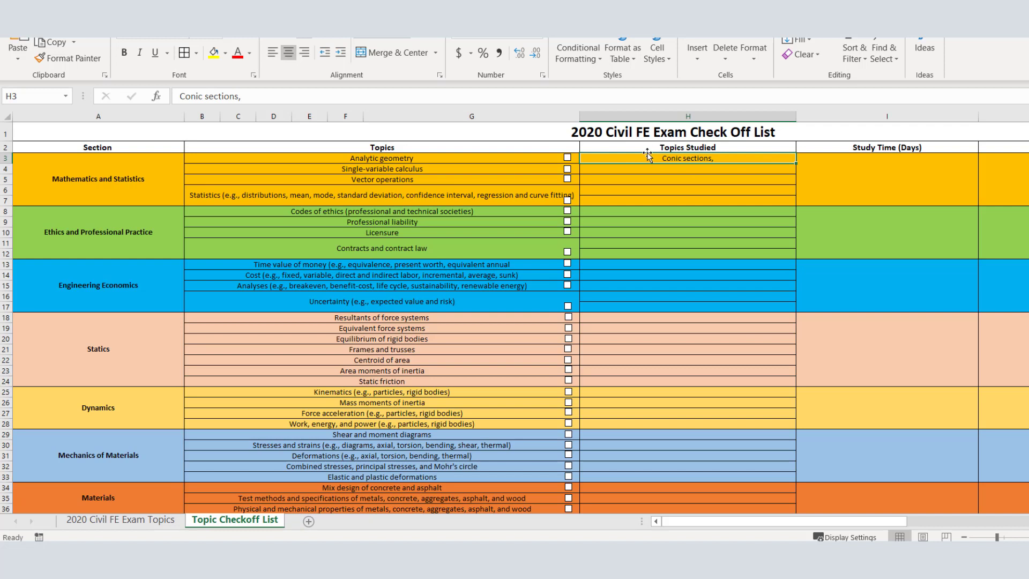
left_click(567, 157)
- Tick the Resultants of force systems checkbox under the Statics section
left_click(168, 240)
left_click(159, 285)
left_click(147, 335)
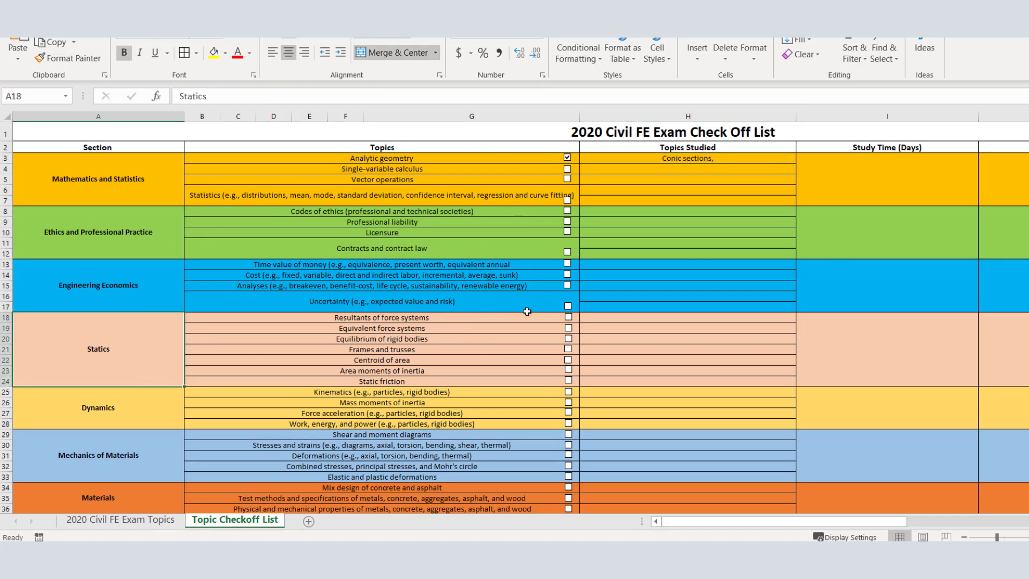
left_click(545, 319)
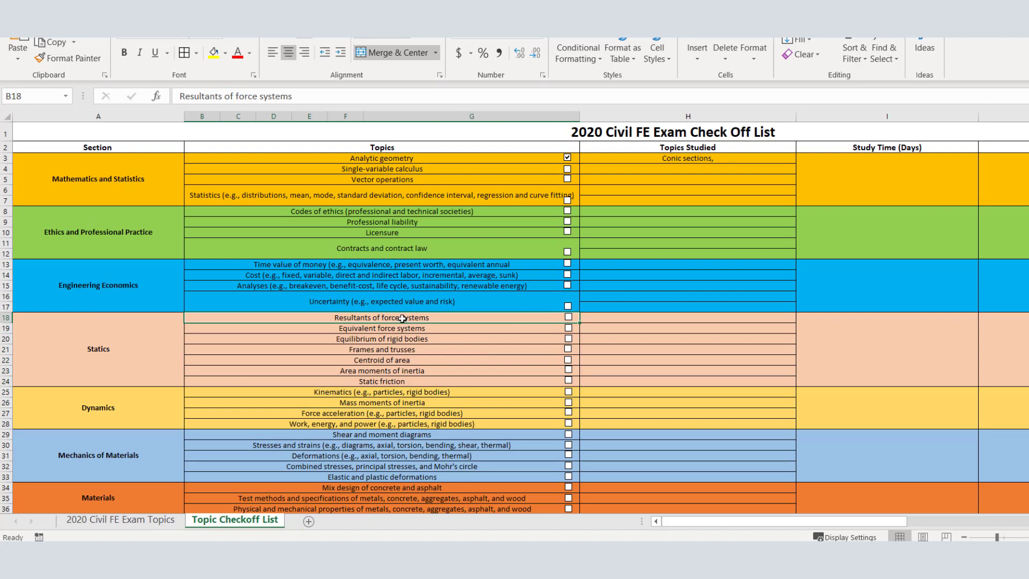
left_click(568, 318)
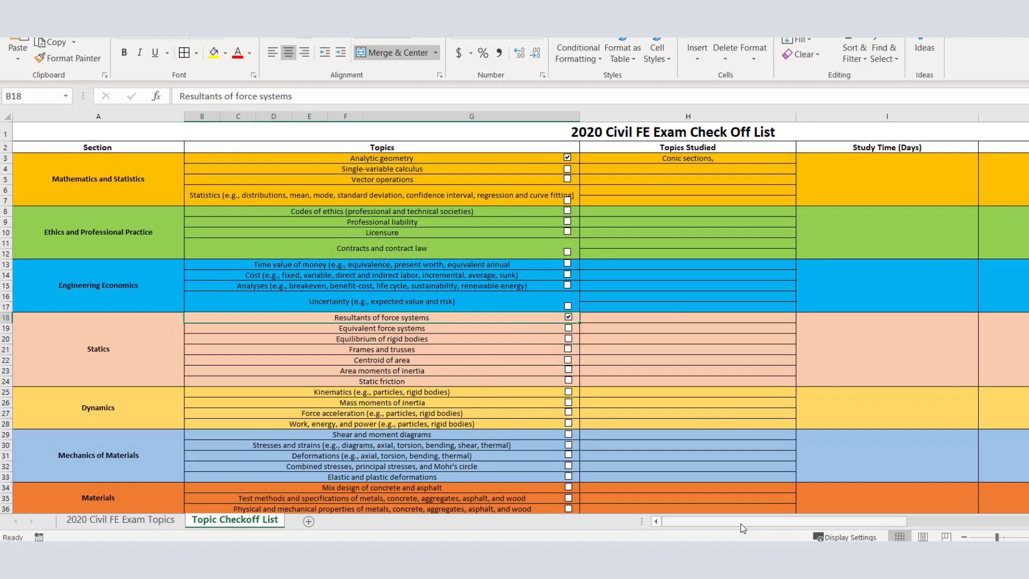
- Scroll right to the Study Time (Days) cells for Mathematics and Statistics
left_click_drag(741, 523, 911, 496)
left_click(657, 173)
left_click(803, 174)
left_click(962, 185)
left_click(649, 196)
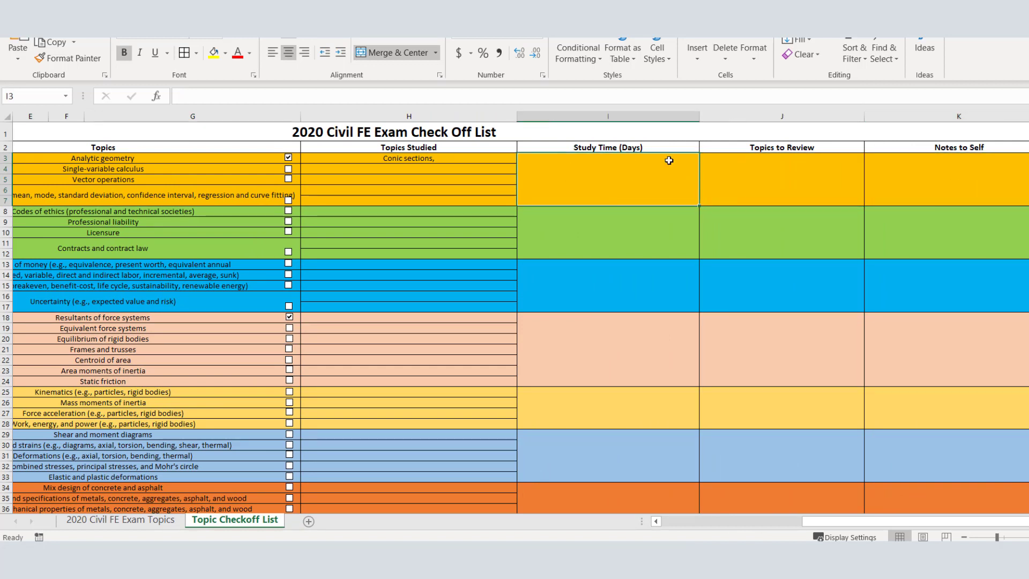
- Review the Topics to Review and Notes to Self columns, then scroll back left
left_click(761, 175)
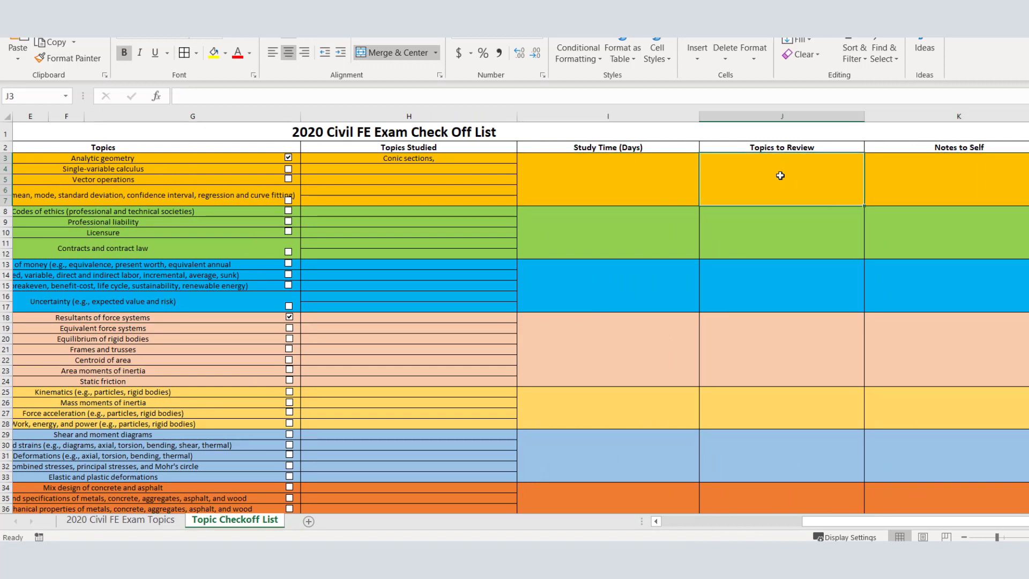
left_click(781, 144)
left_click(789, 175)
left_click(928, 150)
left_click(931, 170)
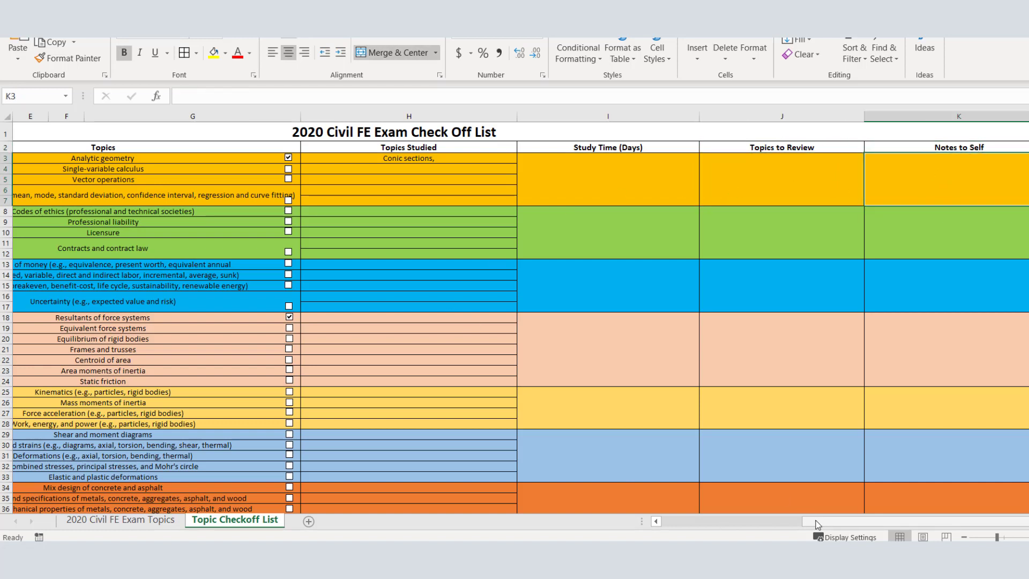
left_click_drag(817, 524, 678, 521)
scroll(385, 296, "down", 5)
scroll(405, 288, "up", 5)
scroll(422, 283, "down", 3)
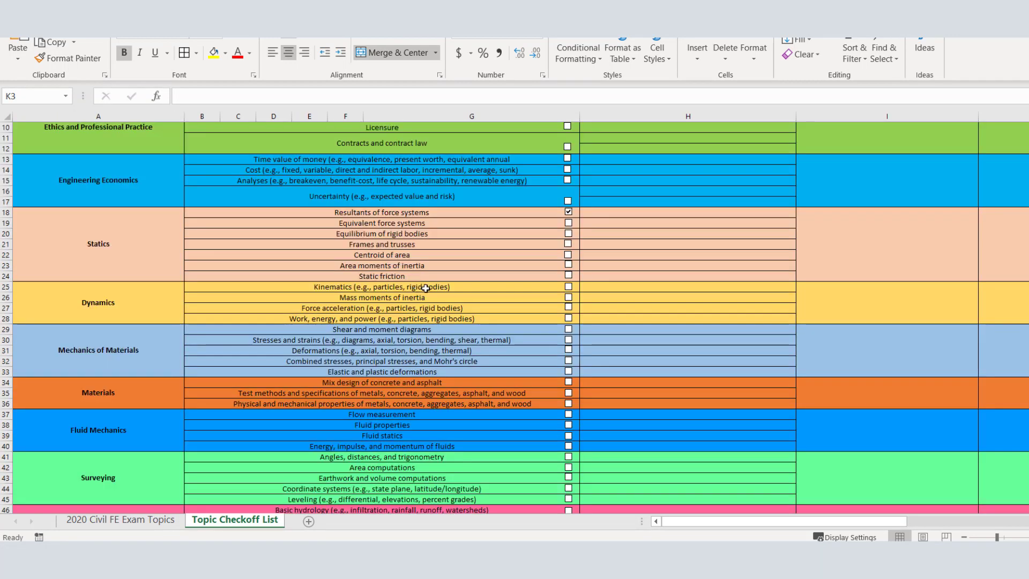
scroll(428, 295, "up", 3)
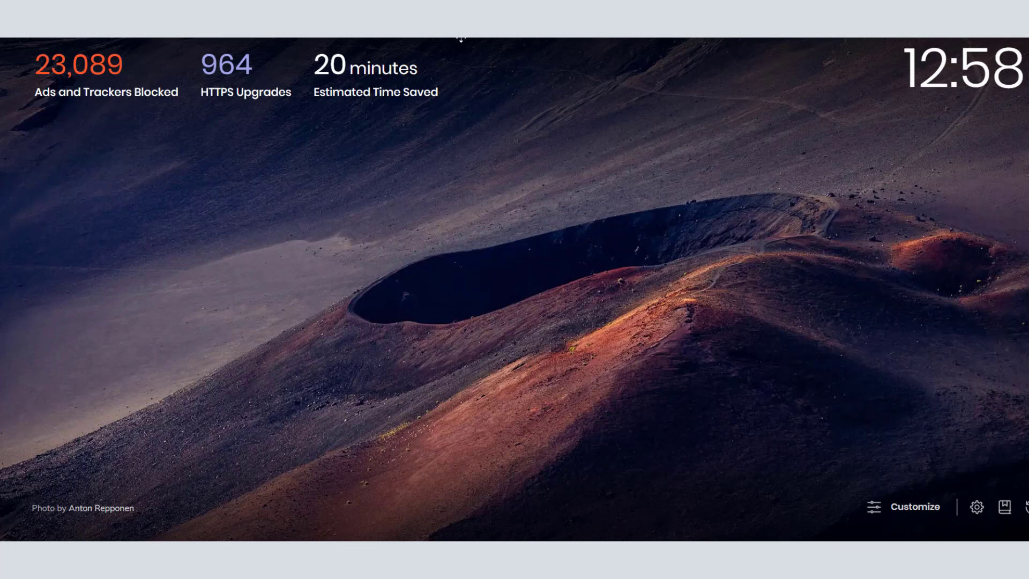
- Leave full screen and enter 'dire' in the address bar to load directhub.net
key("F11")
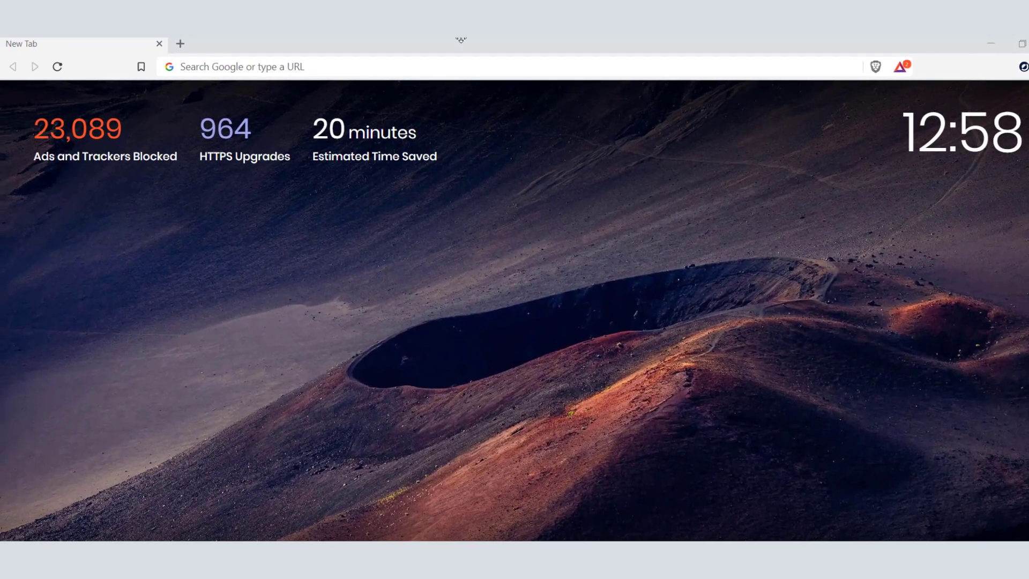
left_click(370, 68)
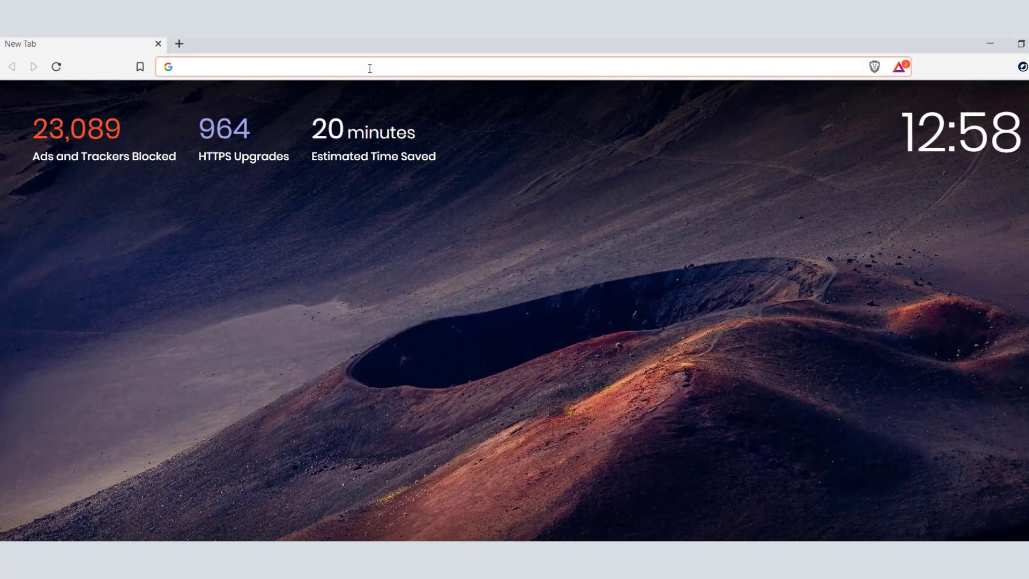
type("directhub.net")
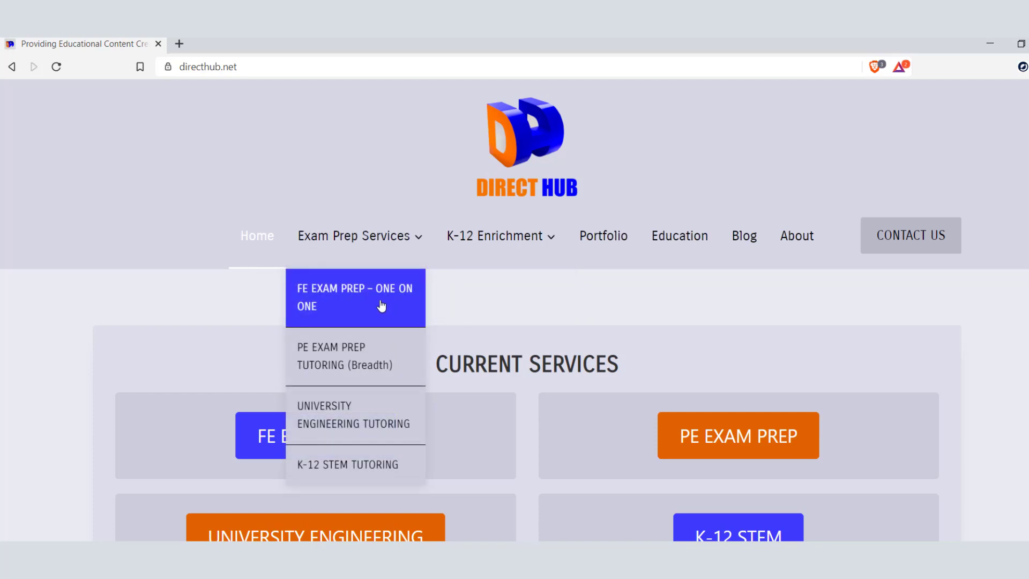
- Open FE Exam Prep – One on One and scroll to the 2020 Civil FE Checklist download
left_click(381, 305)
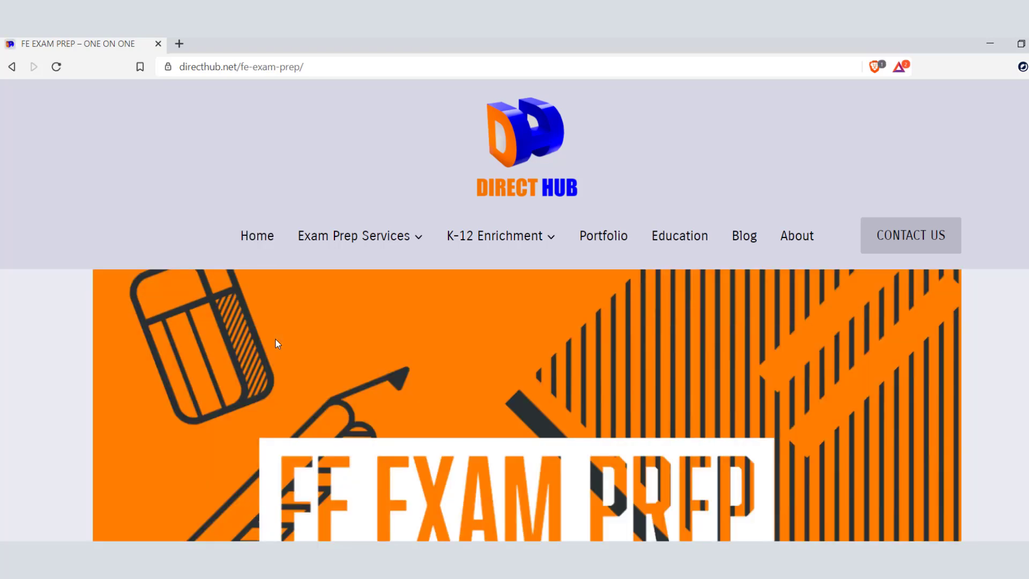
scroll(279, 338, "down", 5)
scroll(343, 338, "up", 5)
scroll(369, 321, "down", 10)
scroll(370, 319, "down", 9)
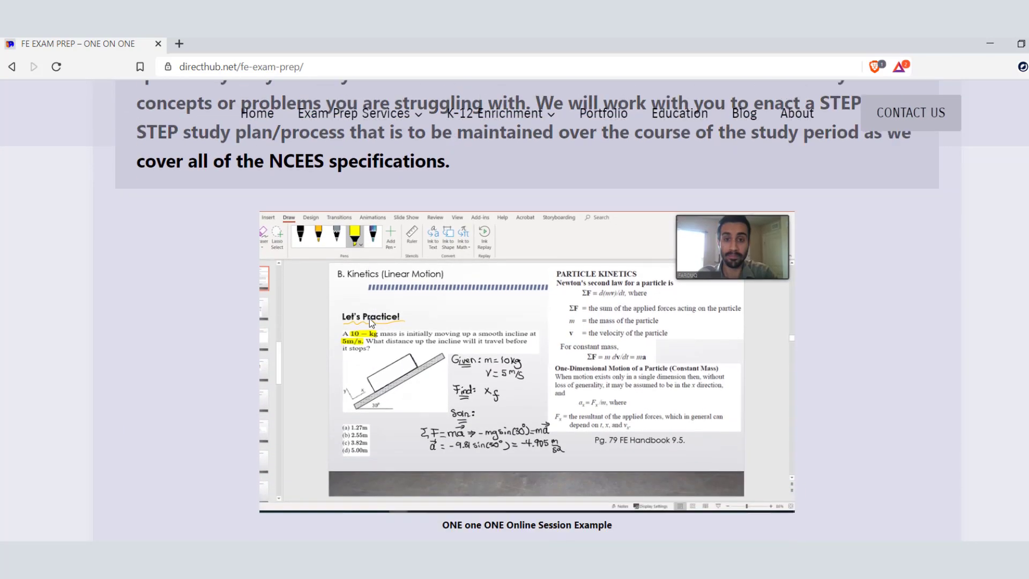
scroll(368, 318, "down", 12)
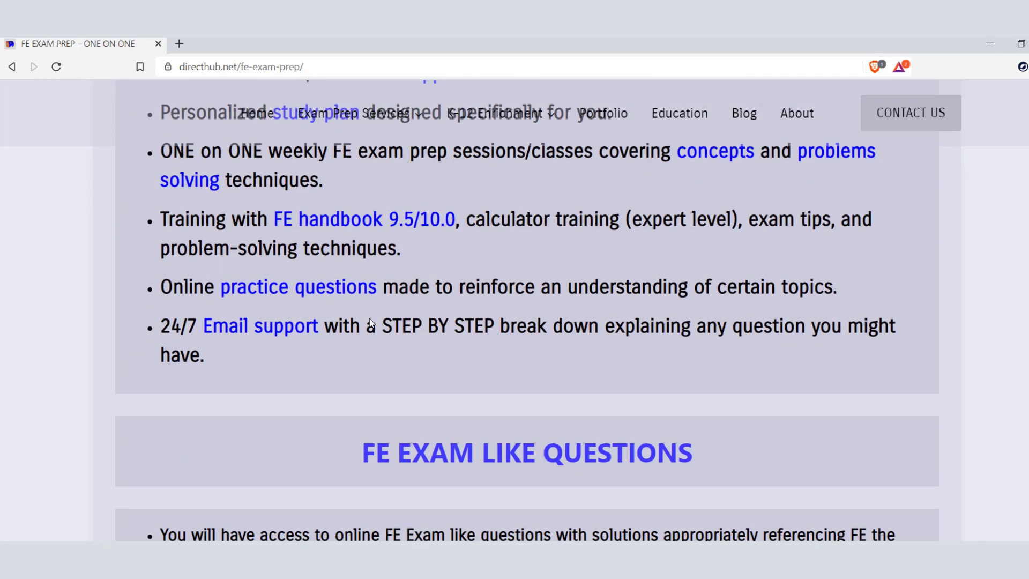
scroll(369, 318, "down", 7)
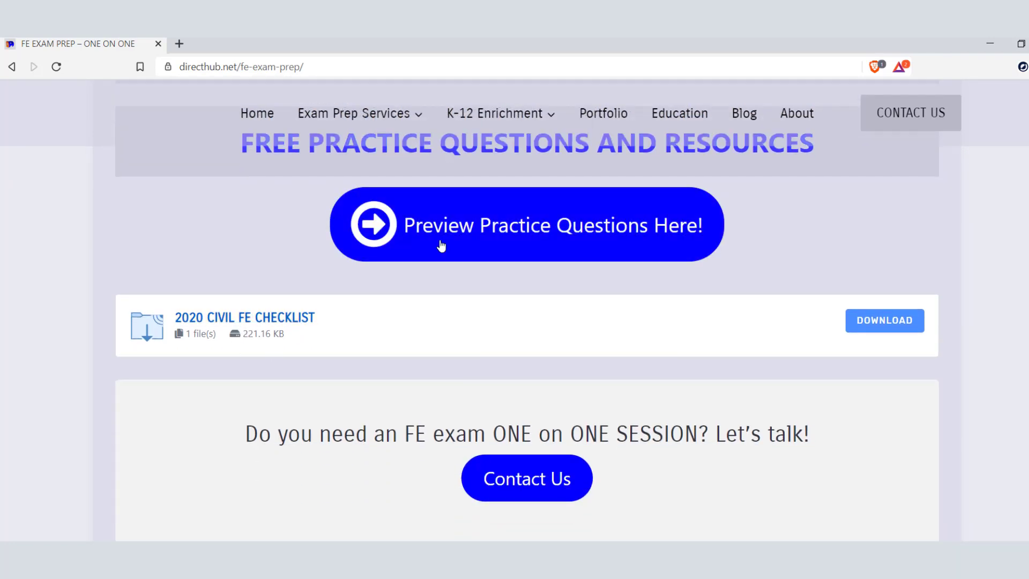
scroll(374, 370, "up", 3)
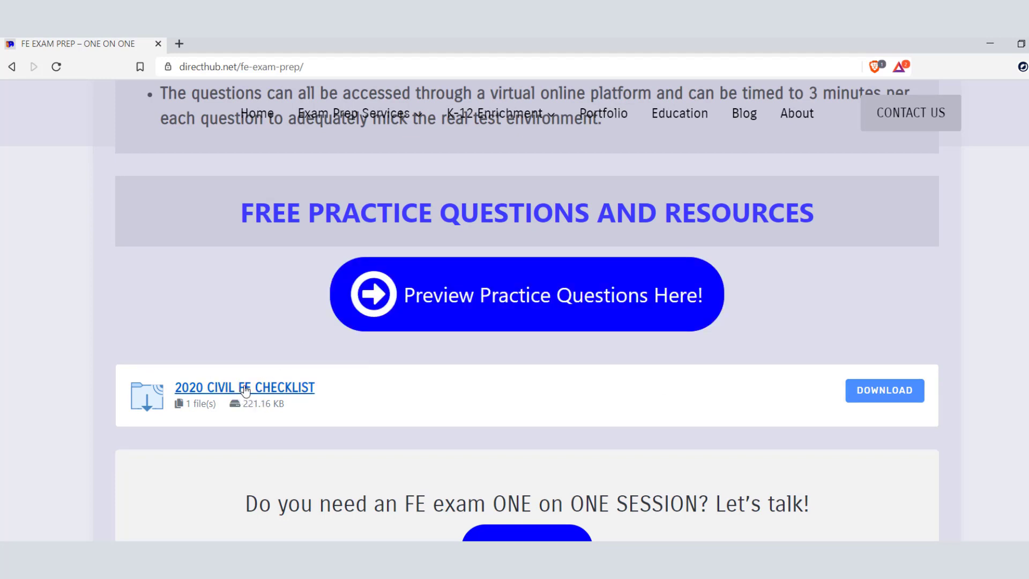
left_click(900, 397)
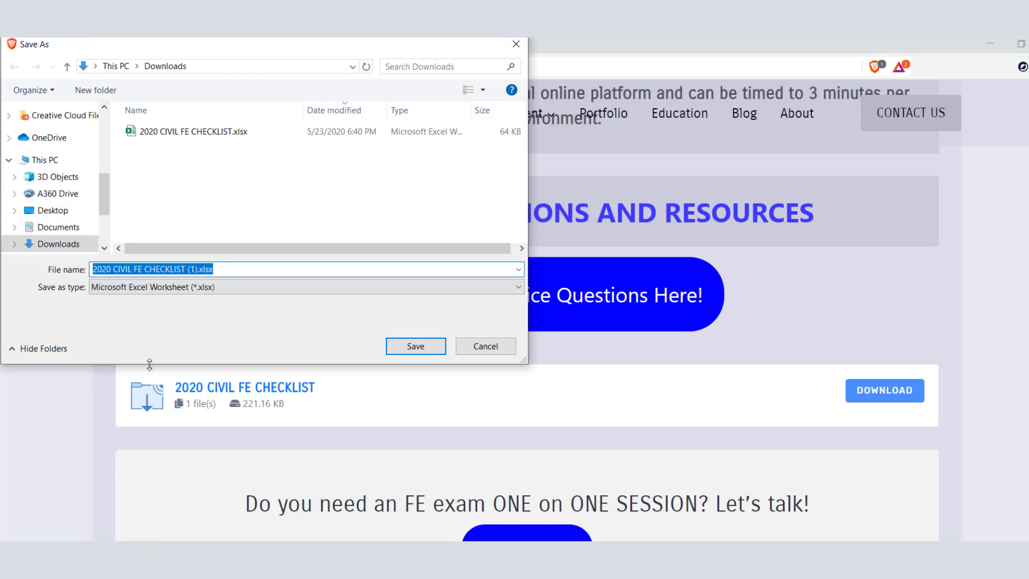
left_click(497, 349)
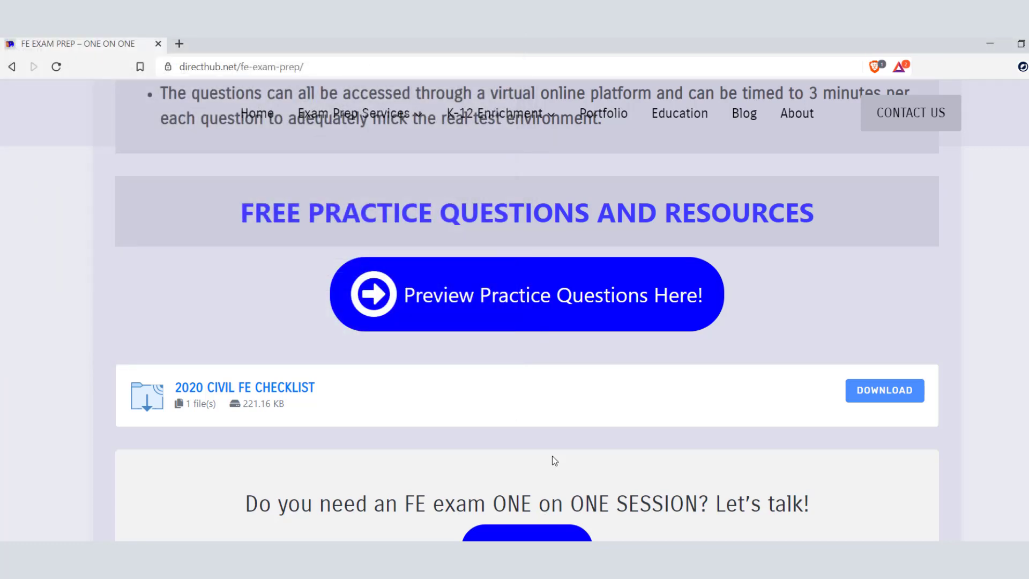